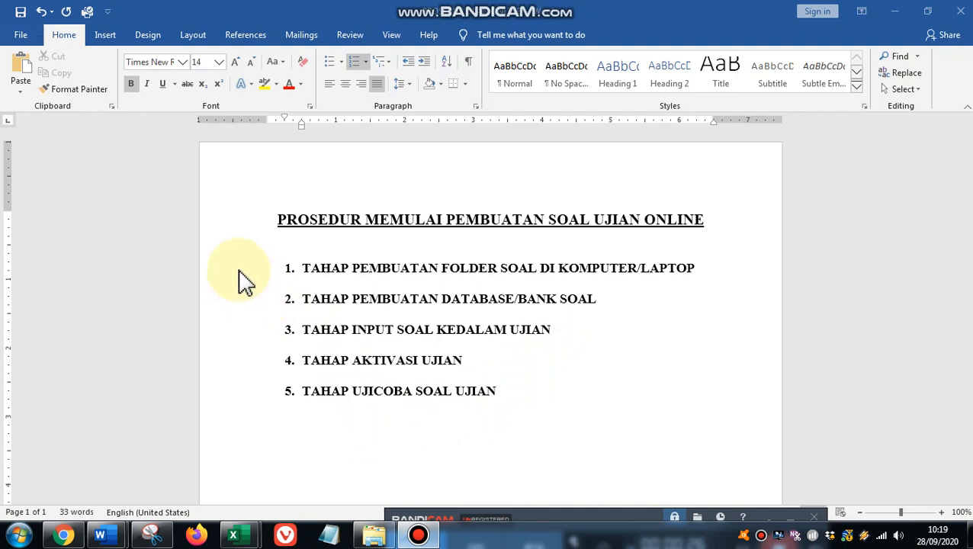
- Colour the first list item, TAHAP PEMBUATAN FOLDER SOAL DI KOMPUTER/LAPTOP, red
left_click(272, 267)
left_click(245, 272)
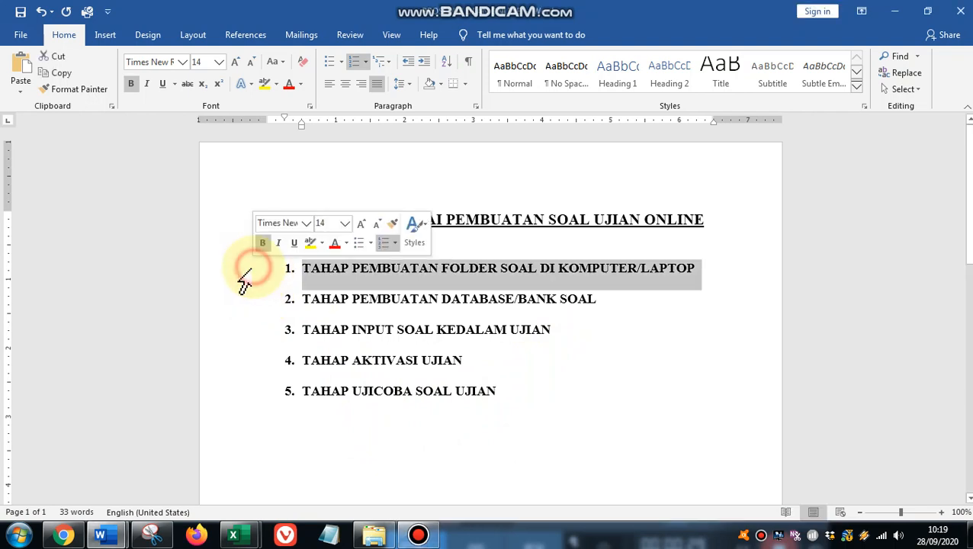
left_click(335, 244)
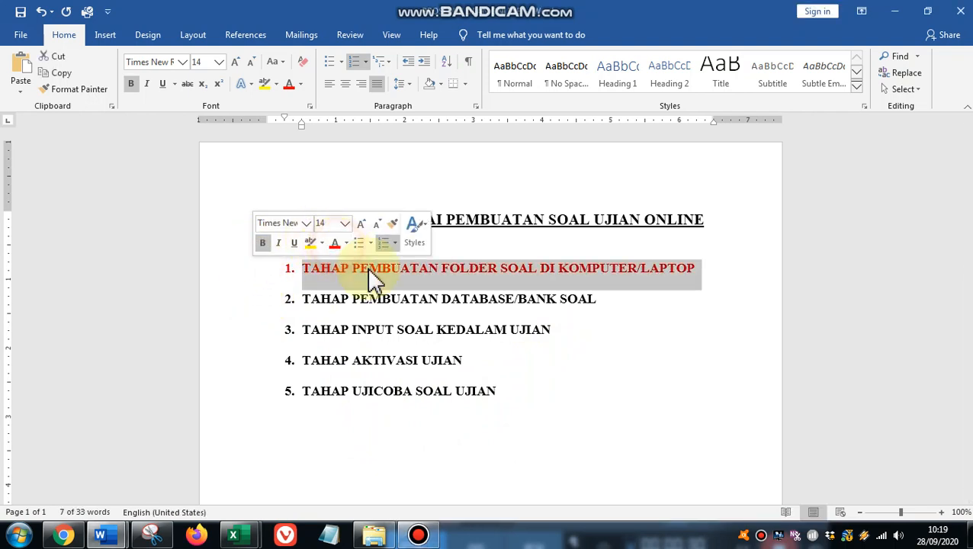
left_click(639, 367)
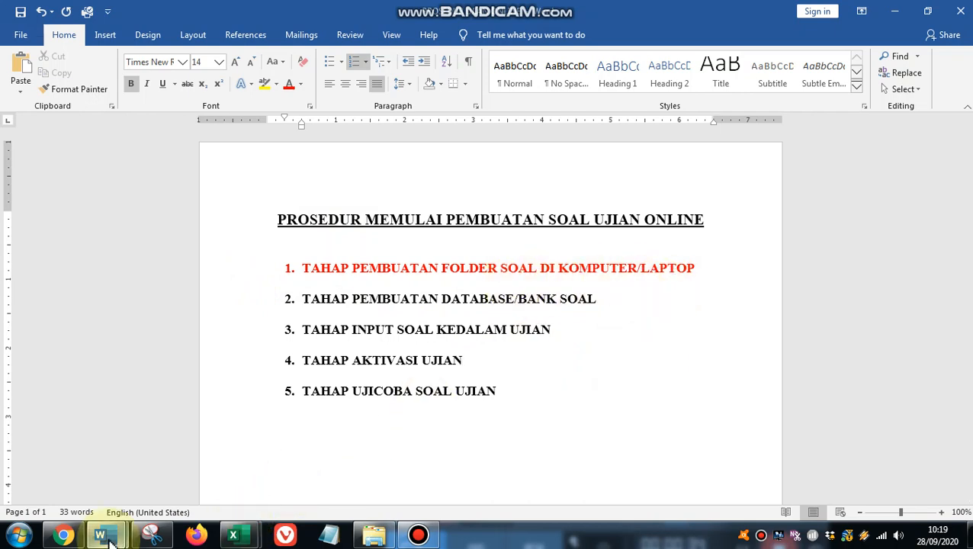
- Switch to the CONTOH SOAL UJIAN ONLINE document and look through its sample questions
mouse_move(102, 528)
left_click(105, 469)
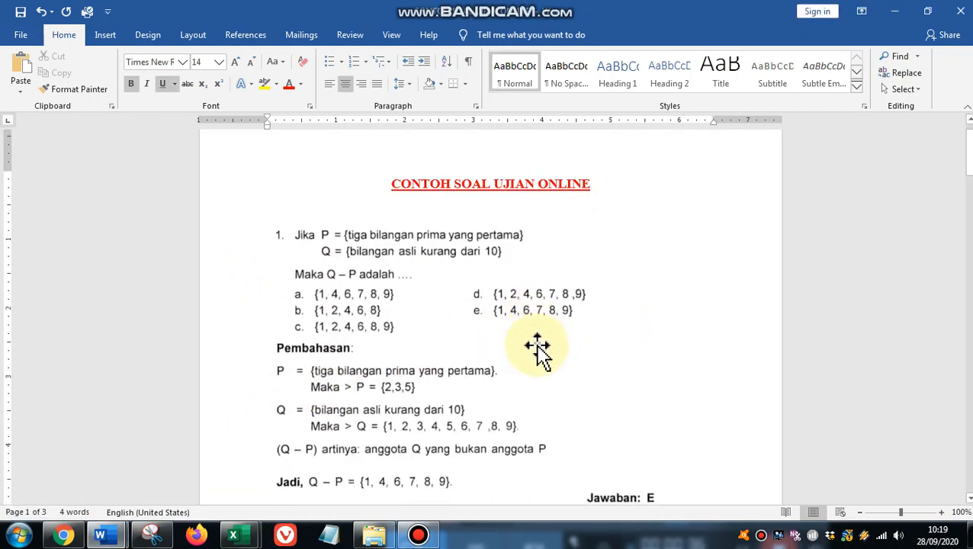
scroll(555, 352, "down", 2)
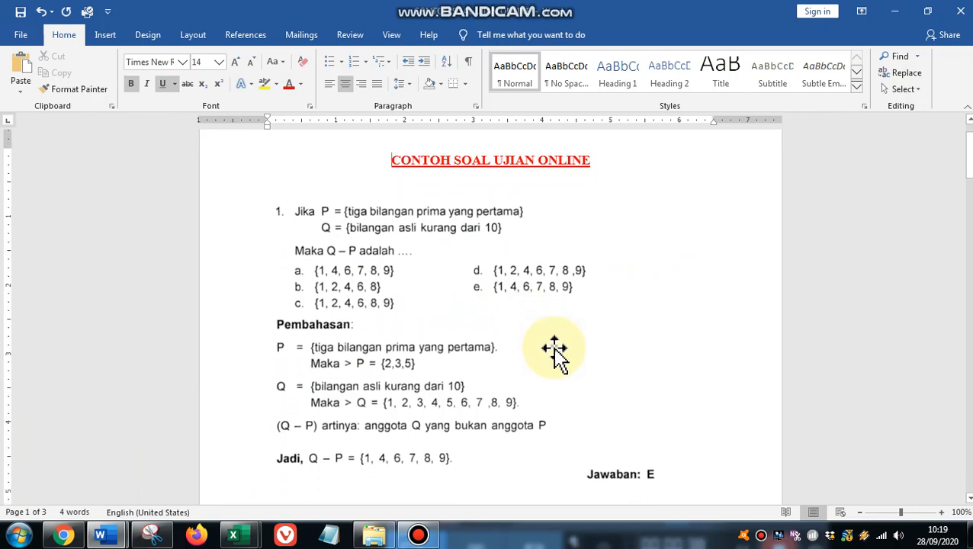
scroll(560, 328, "down", 2)
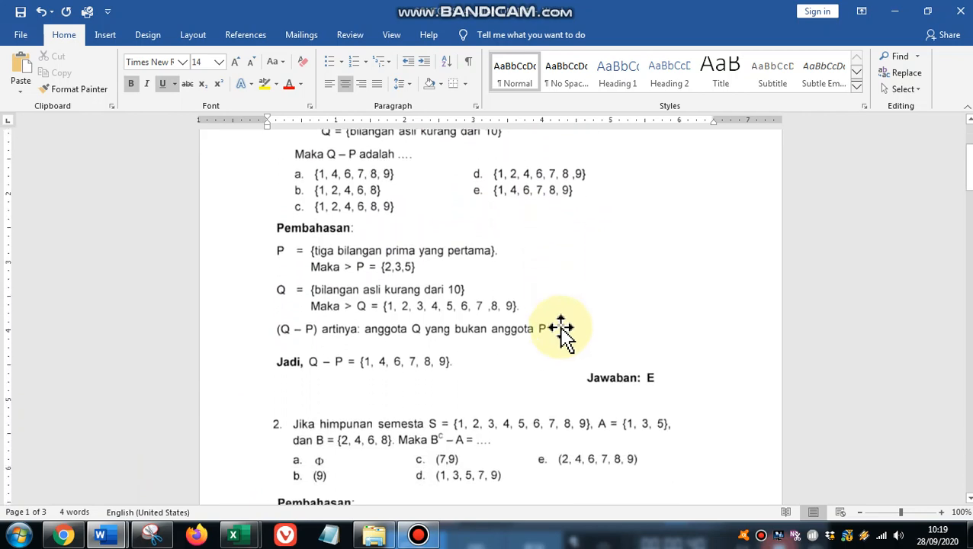
left_click_drag(968, 171, 968, 151)
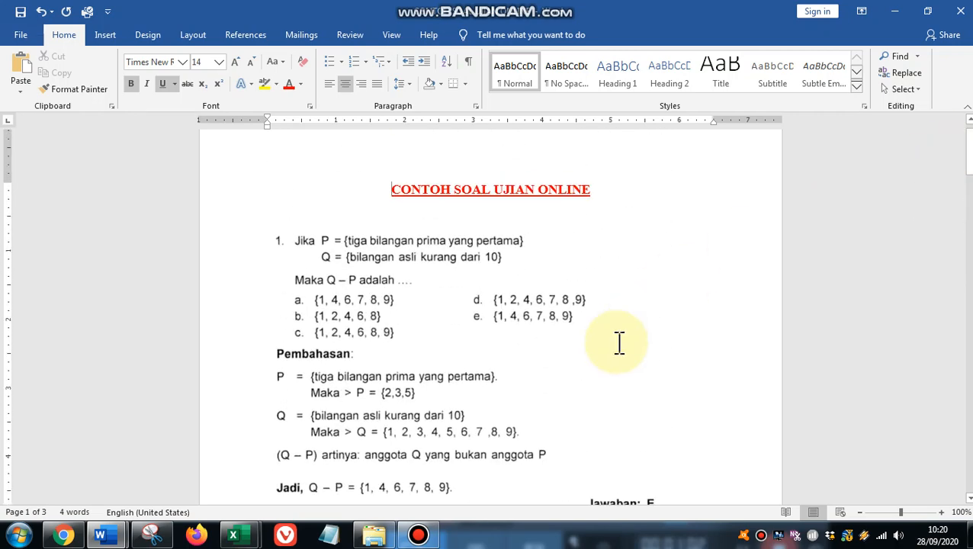
- Switch to Windows Explorer and create a folder named DATABASE SOAL UJIAN ONLINE on the Data (D:) drive
left_click(373, 533)
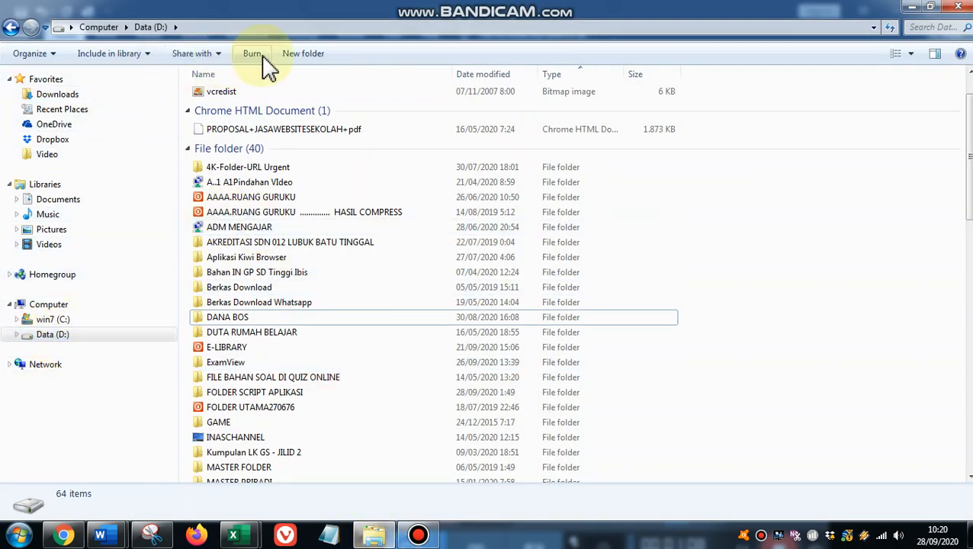
left_click(288, 54)
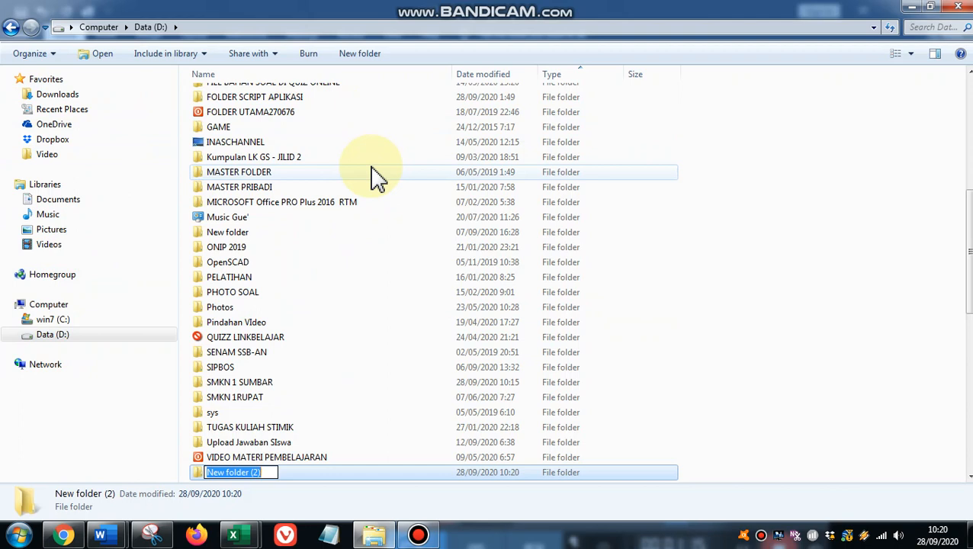
type("DATA")
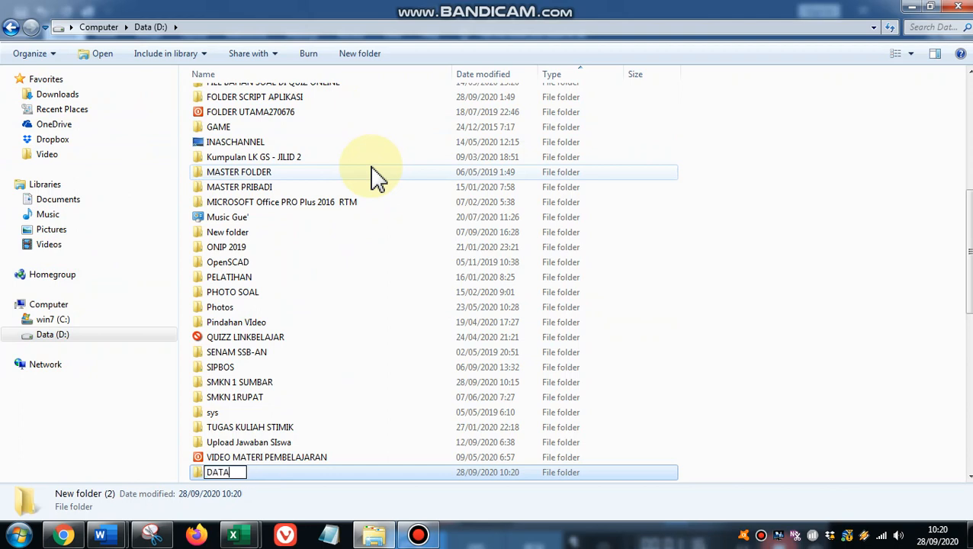
type("BASE SOAL UJIAN ONLINE")
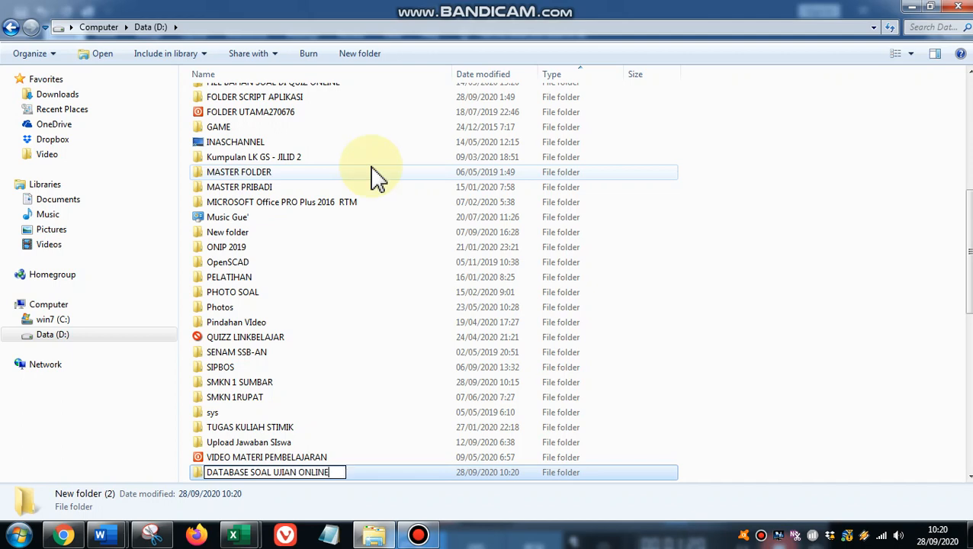
key("Return")
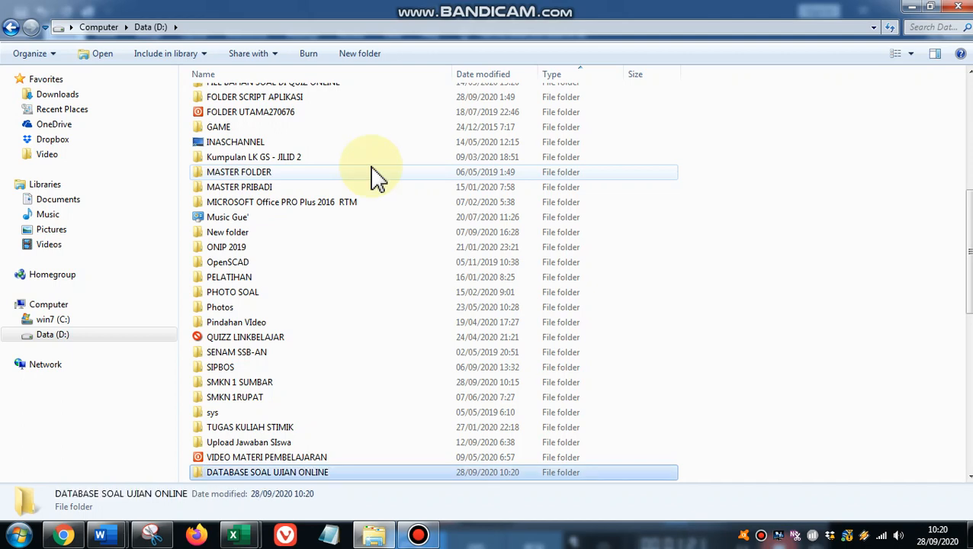
- Create a subfolder named Matematika Kelas 10 inside DATABASE SOAL UJIAN ONLINE and open it
double_click(207, 474)
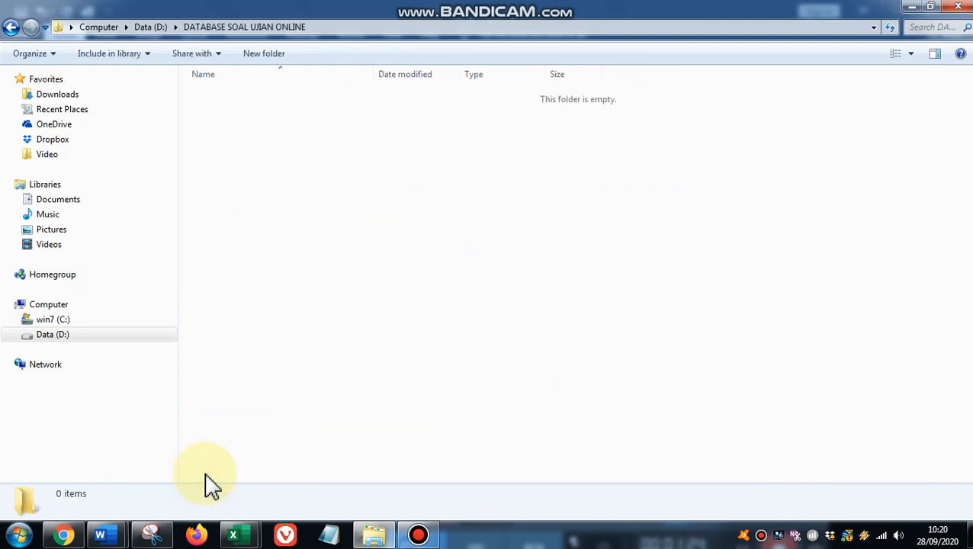
left_click(278, 56)
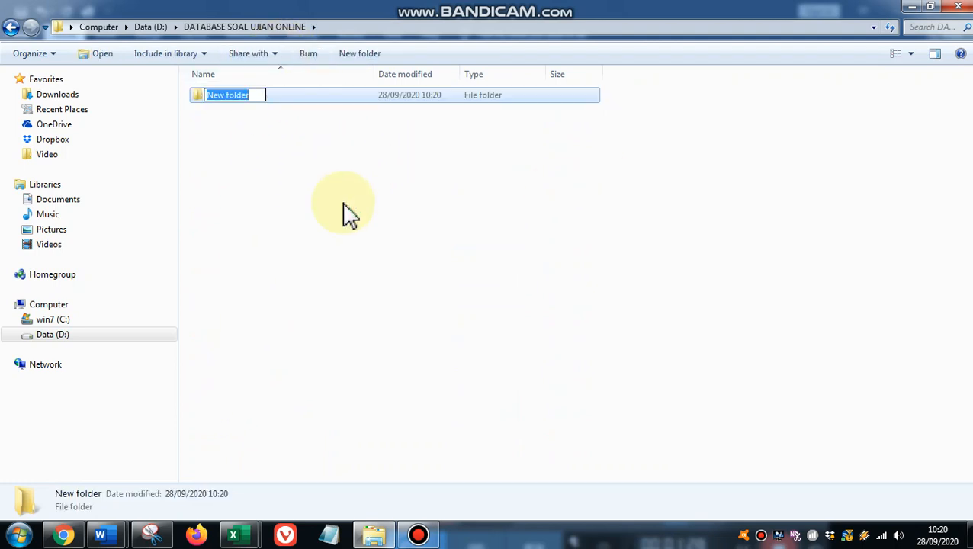
type("matika Kelas 10")
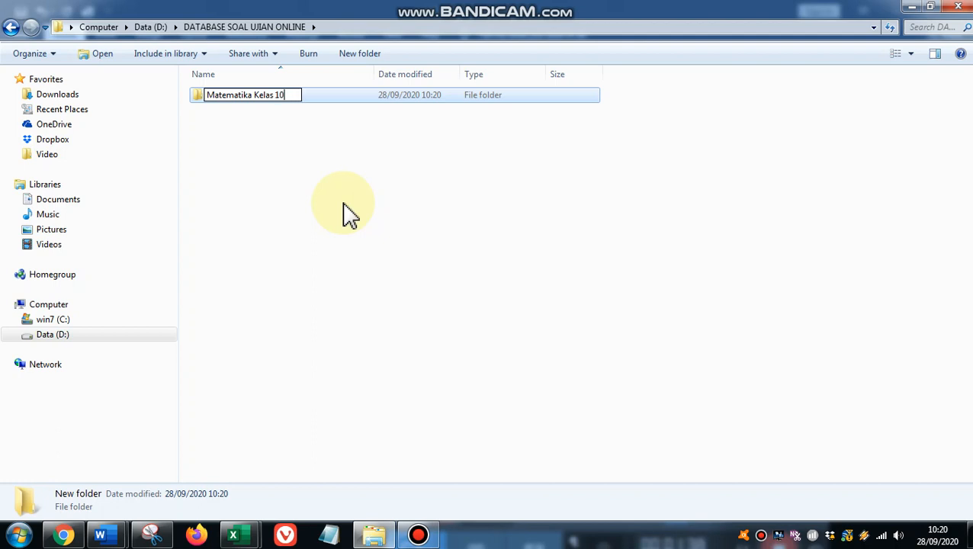
key("Return")
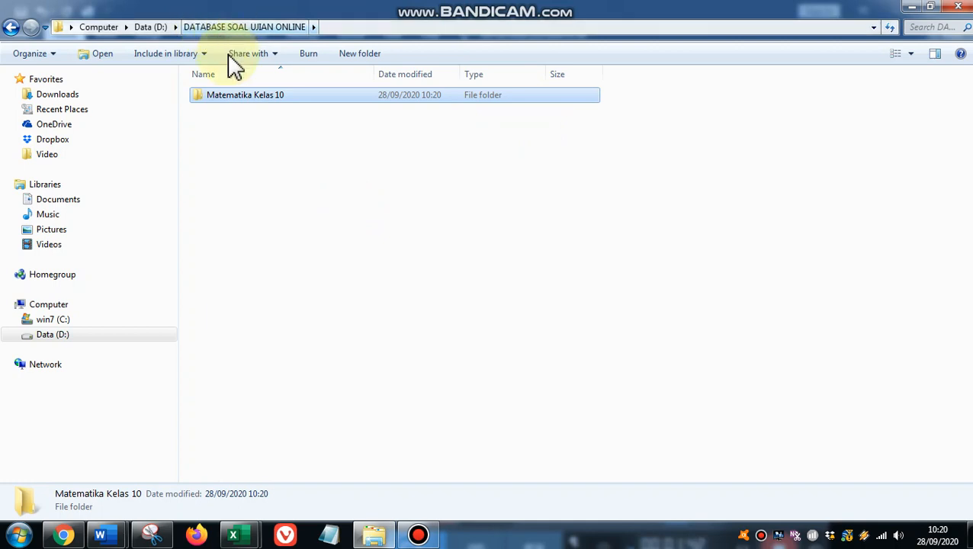
double_click(229, 106)
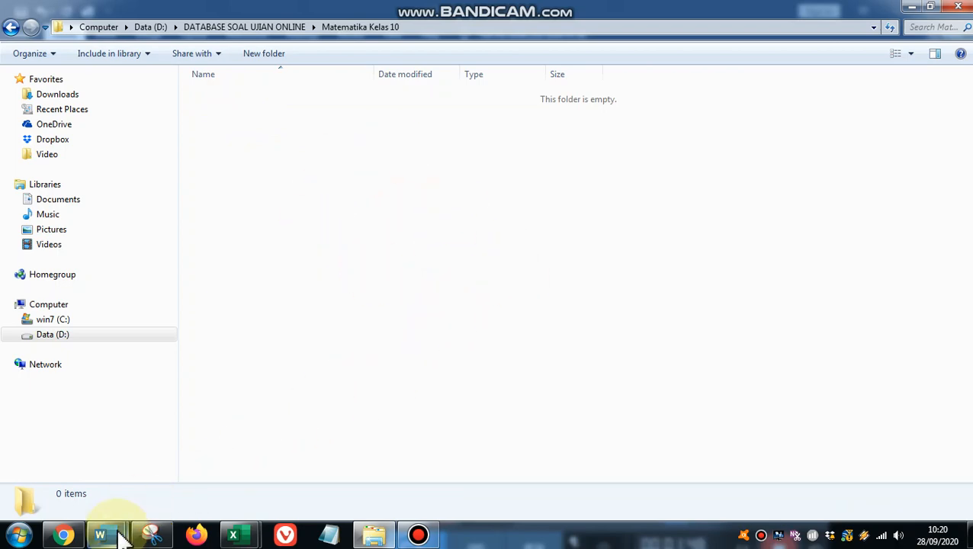
- Switch to the CONTOH SOAL UJIAN ONLINE document in Word and bring up the Snipping Tool over question 1
mouse_move(122, 537)
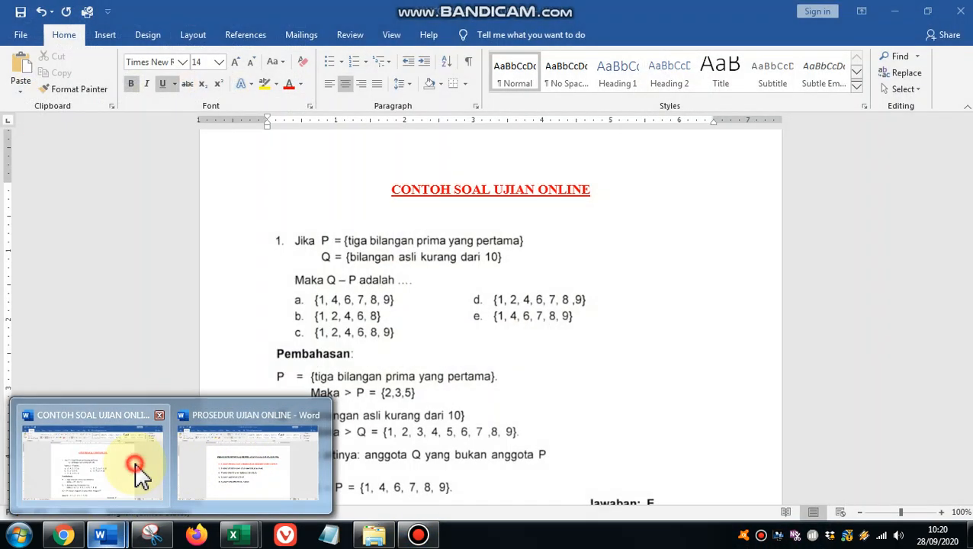
left_click(139, 474)
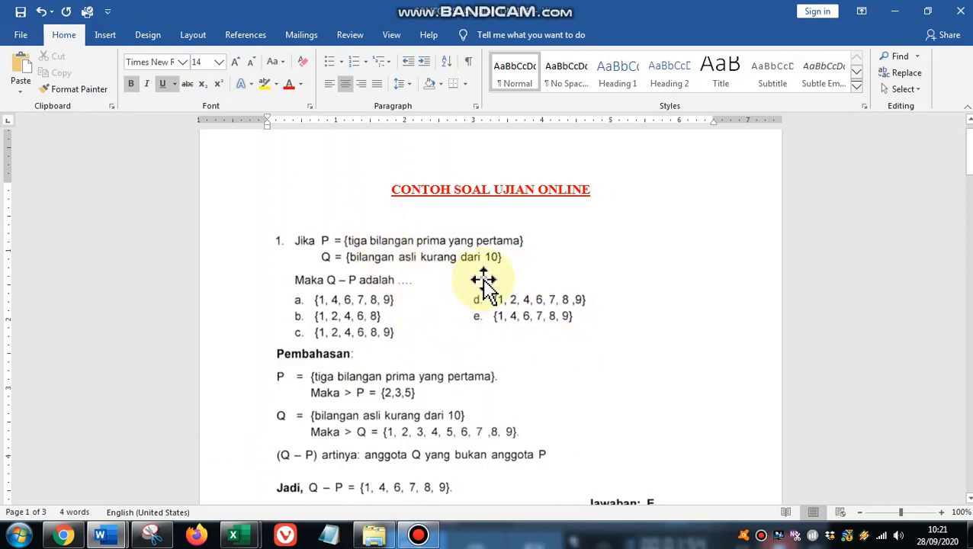
scroll(482, 285, "down", 1)
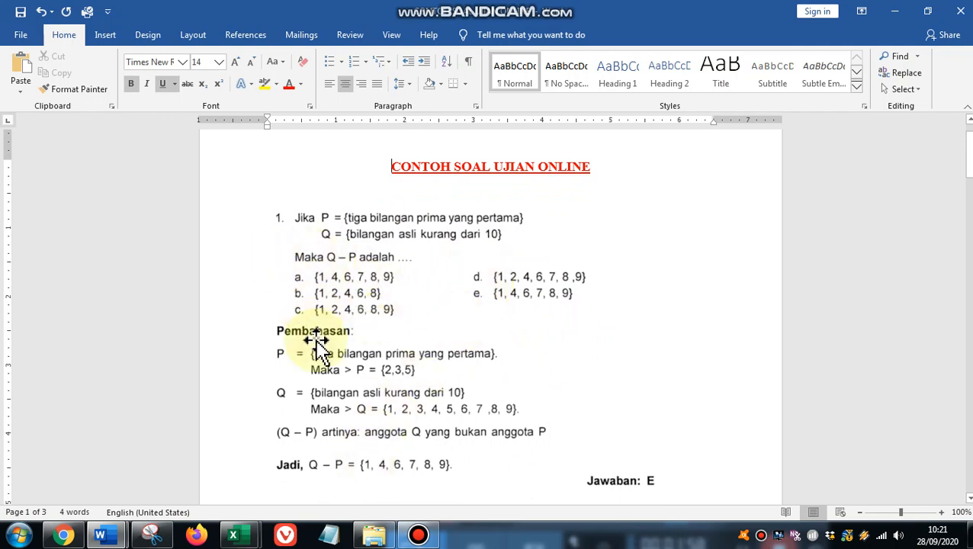
mouse_move(156, 537)
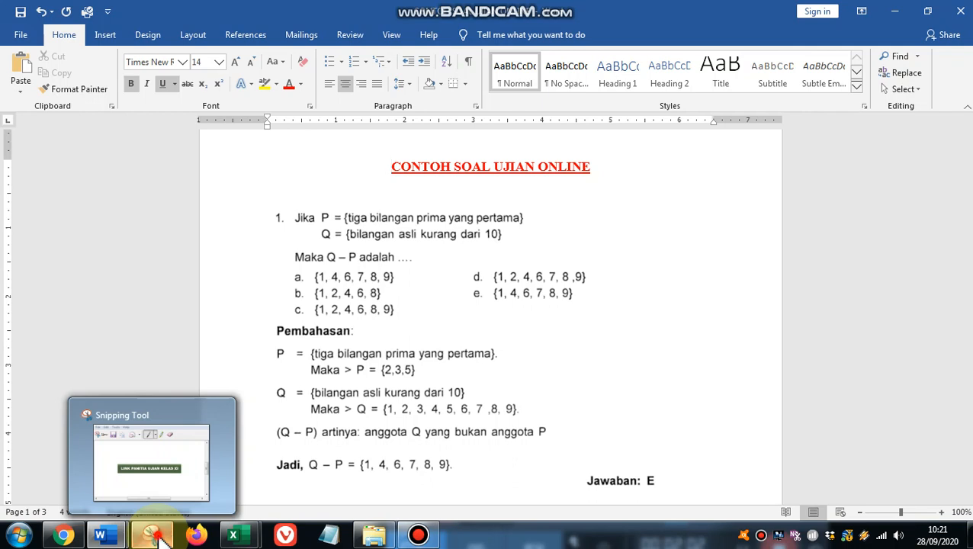
left_click(156, 537)
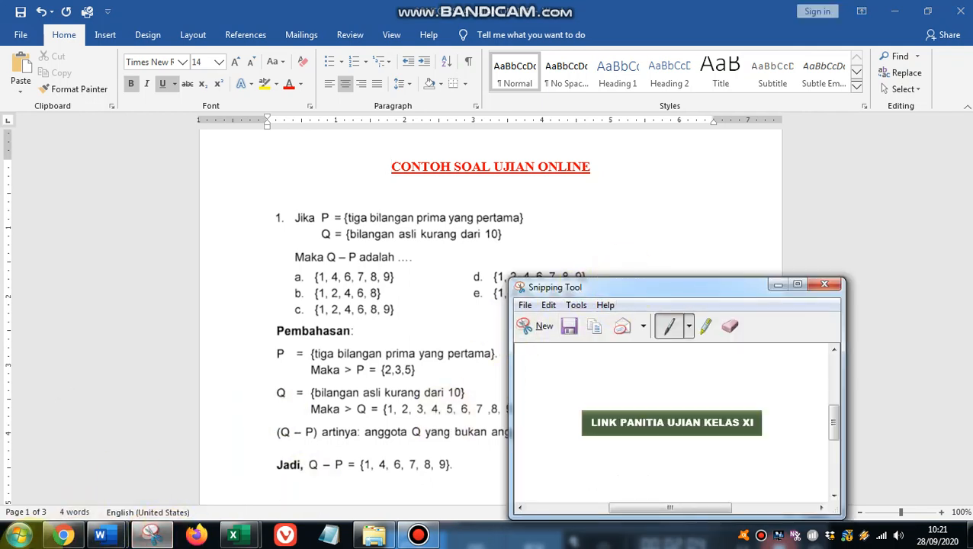
- Search the installed programs for "sni" to locate the Snipping Tool, then return to its open window
left_click(16, 536)
left_click(49, 498)
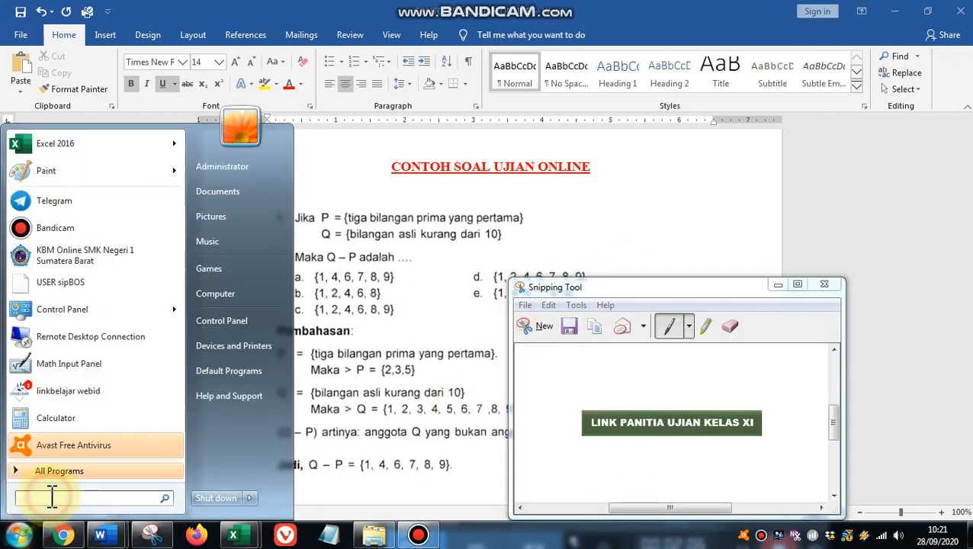
type("sni")
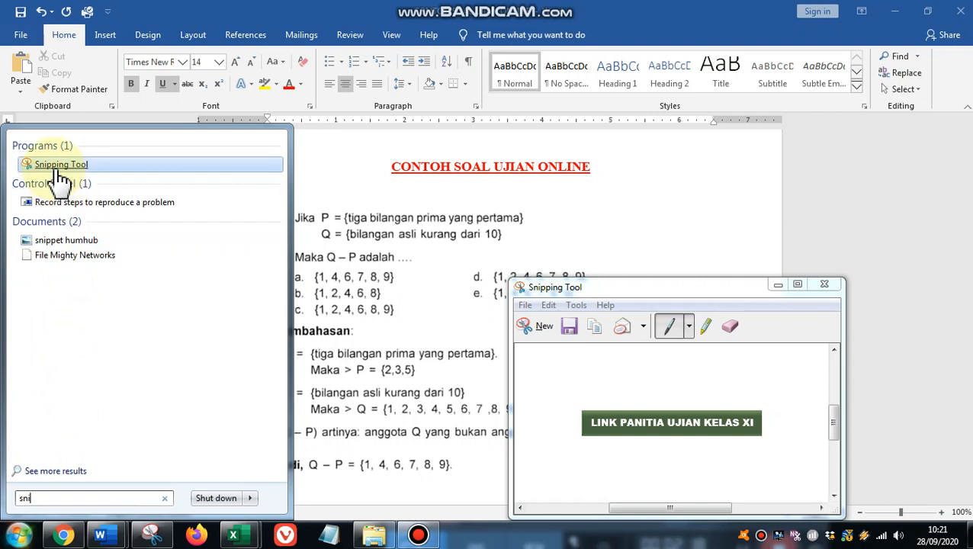
left_click(644, 289)
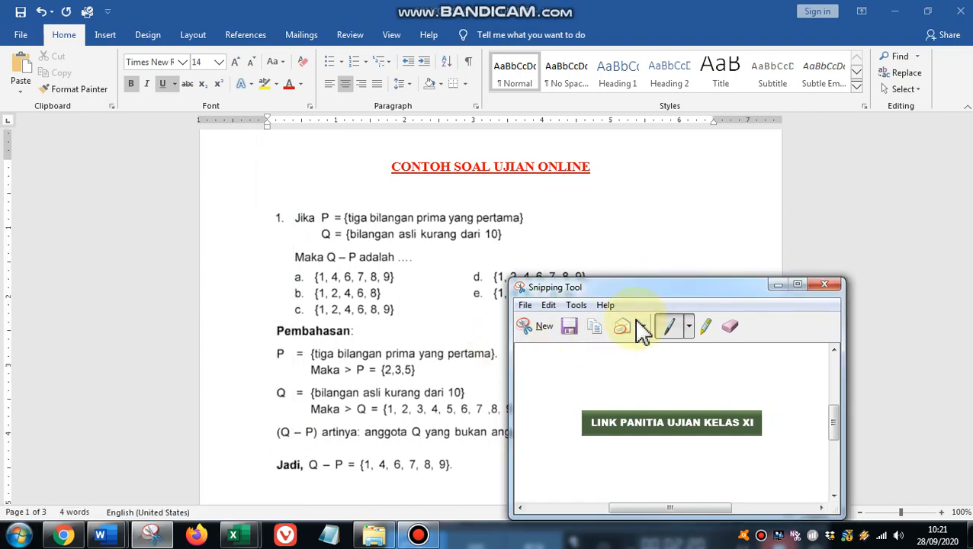
- Capture a new rectangular snip of question 1 with its answer options a to e, excluding the Pembahasan section
left_click(544, 328)
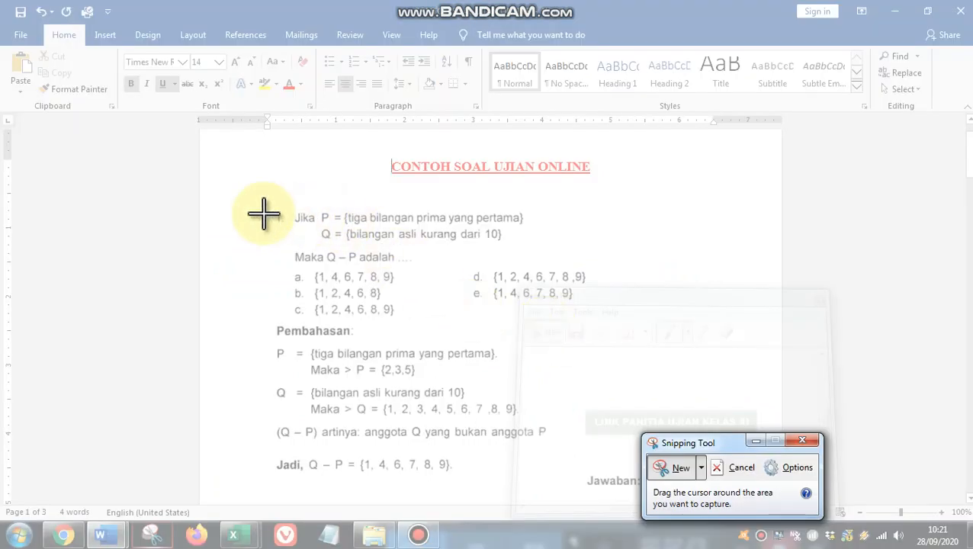
left_click_drag(262, 205, 639, 318)
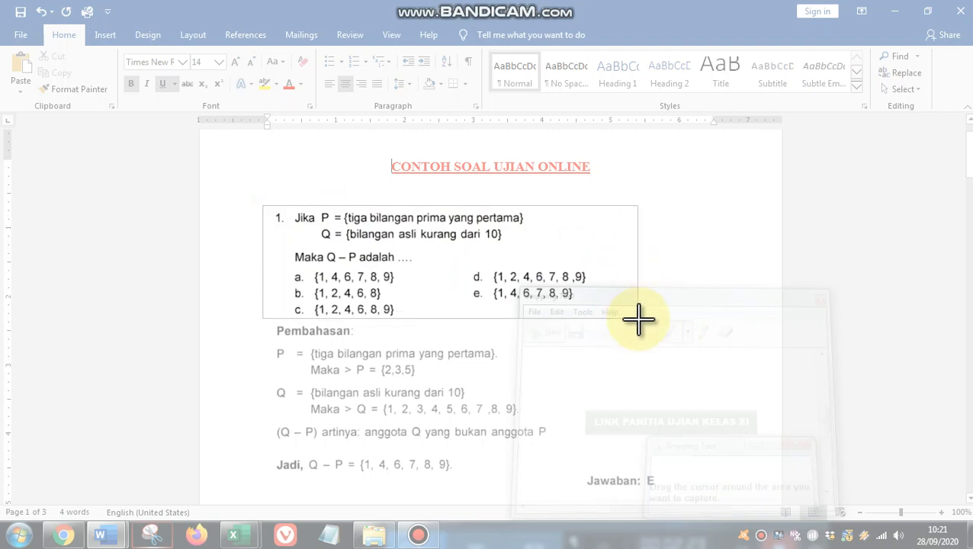
left_click_drag(638, 318, 638, 318)
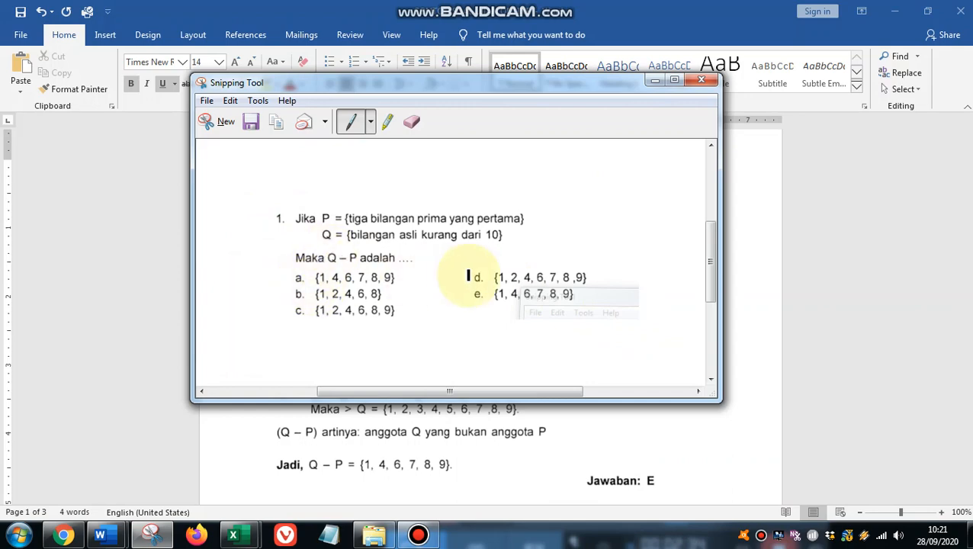
- Save the question 1 snip as JPEG file "1. Soal Nomor 1" in DATABASE SOAL UJIAN ONLINE > Matematika Kelas 10 on drive D
left_click(254, 122)
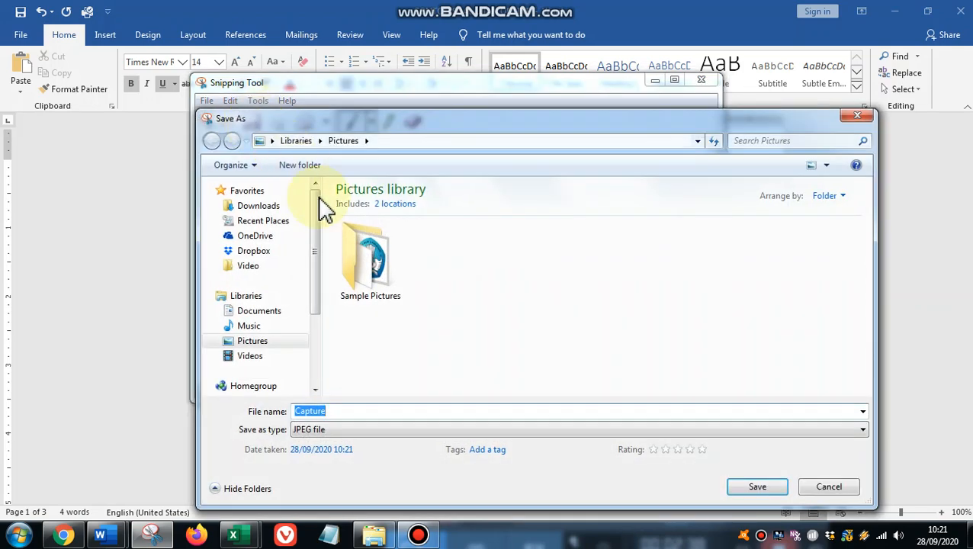
left_click_drag(316, 297, 321, 351)
left_click(258, 366)
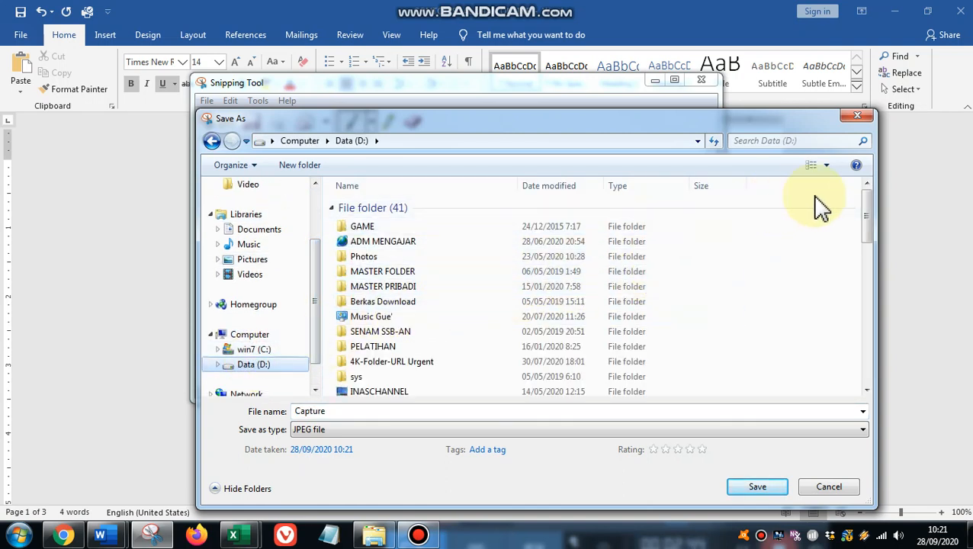
left_click_drag(868, 220, 892, 348)
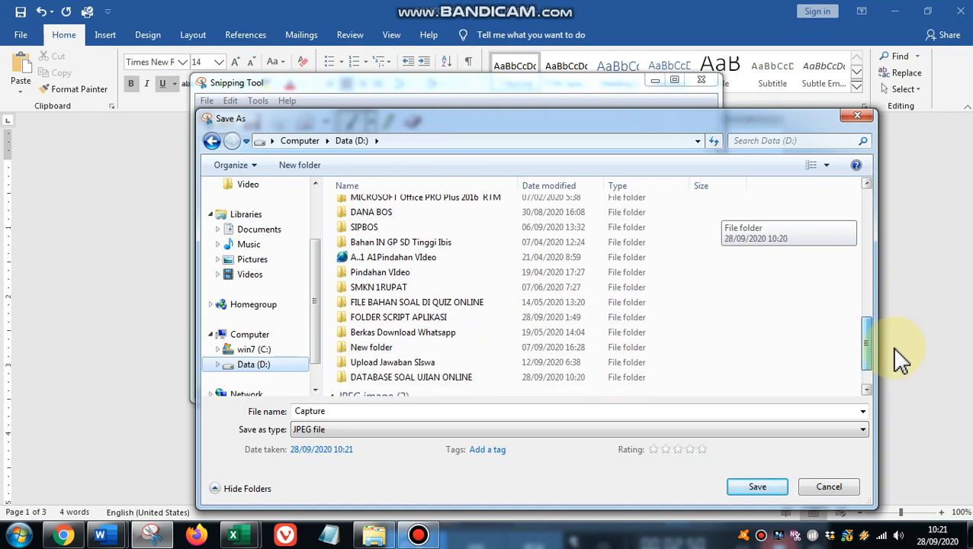
double_click(369, 377)
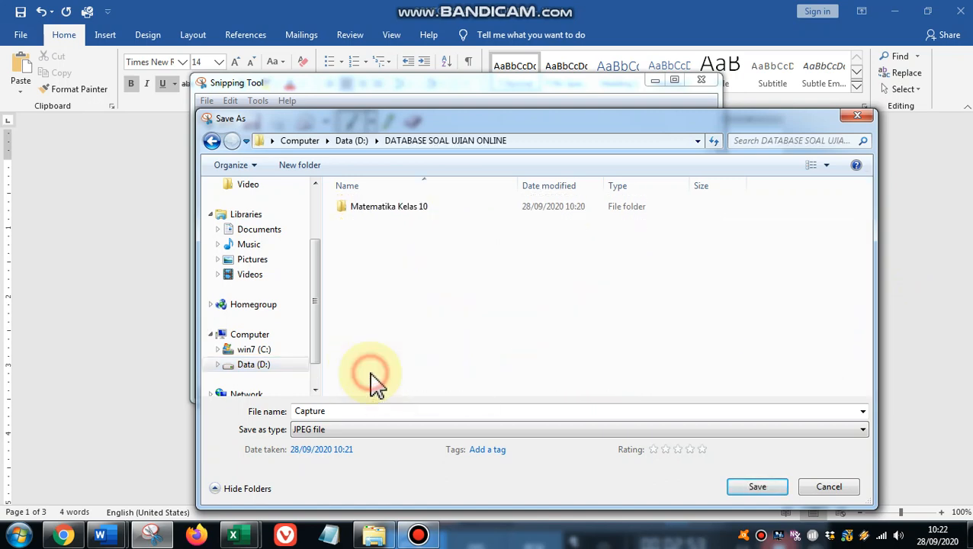
double_click(371, 208)
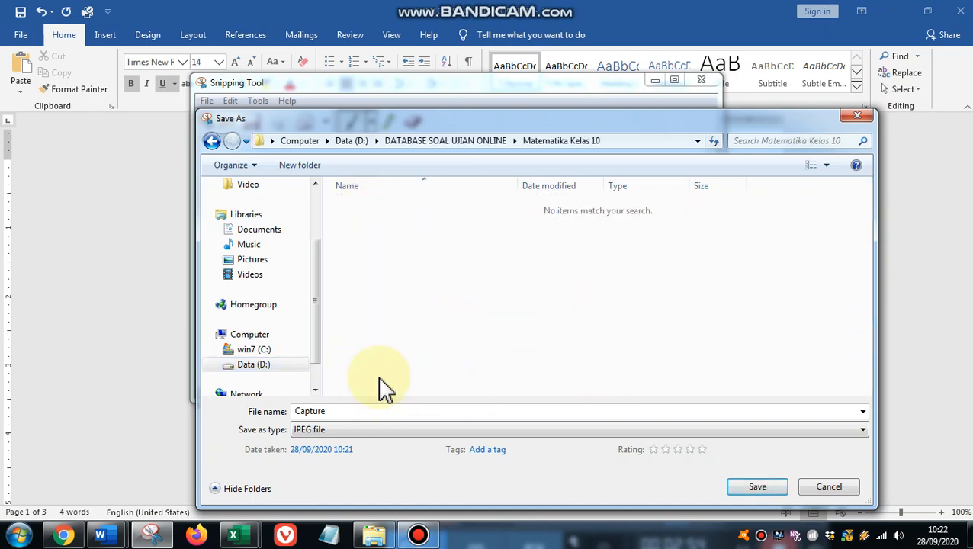
double_click(367, 416)
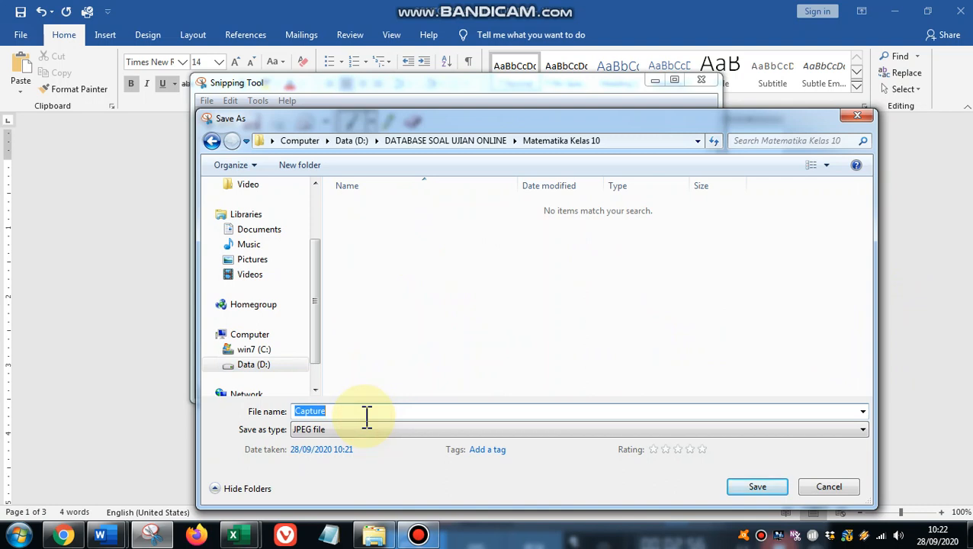
type("1. Soal Nomor 1")
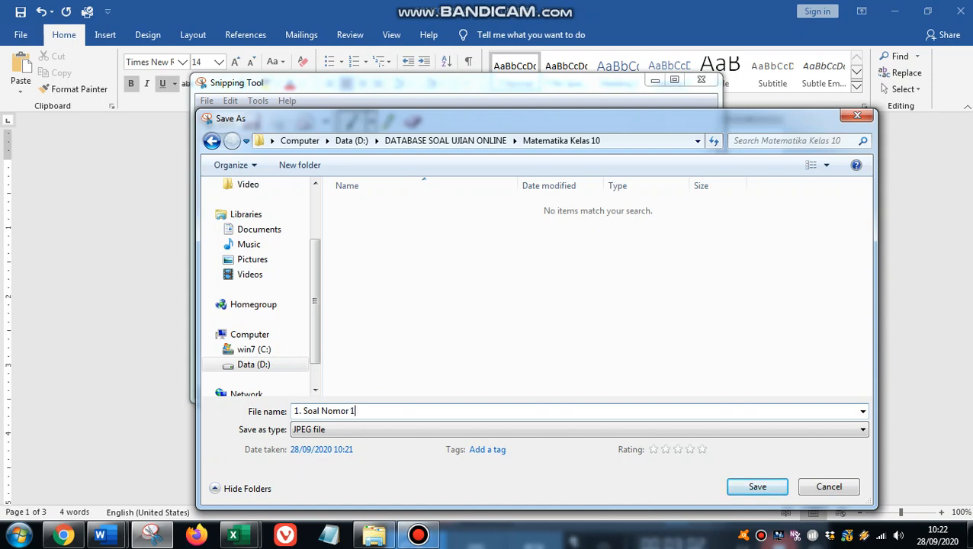
left_click(772, 490)
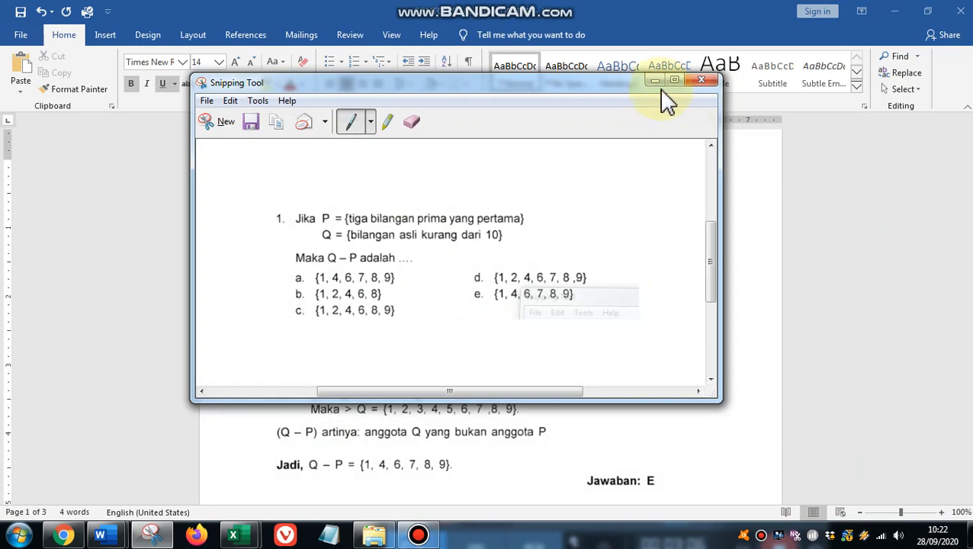
left_click(653, 79)
- Capture a new snip of question 1's Pembahasan section, from its heading down to the Jawaban line
scroll(549, 263, "down", 2)
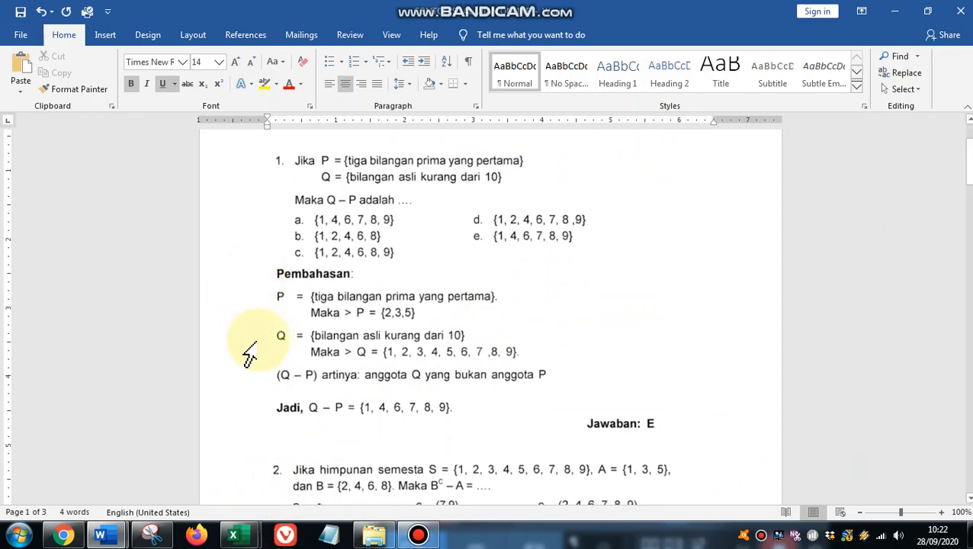
left_click(161, 539)
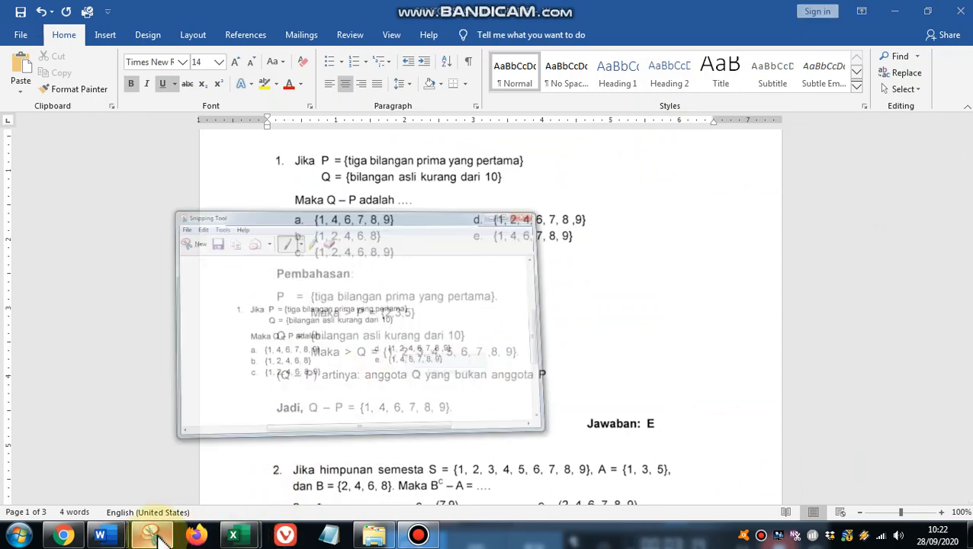
left_click(227, 122)
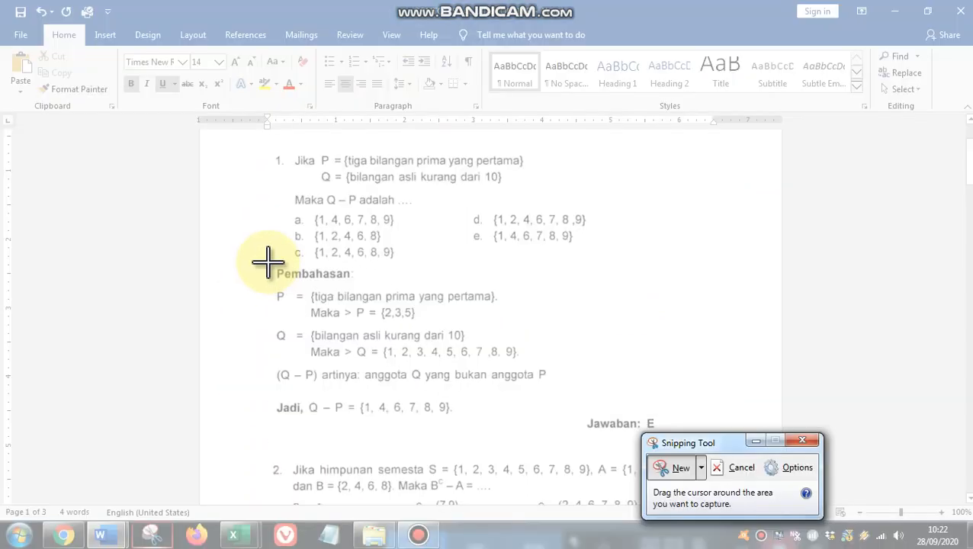
left_click_drag(268, 262, 661, 435)
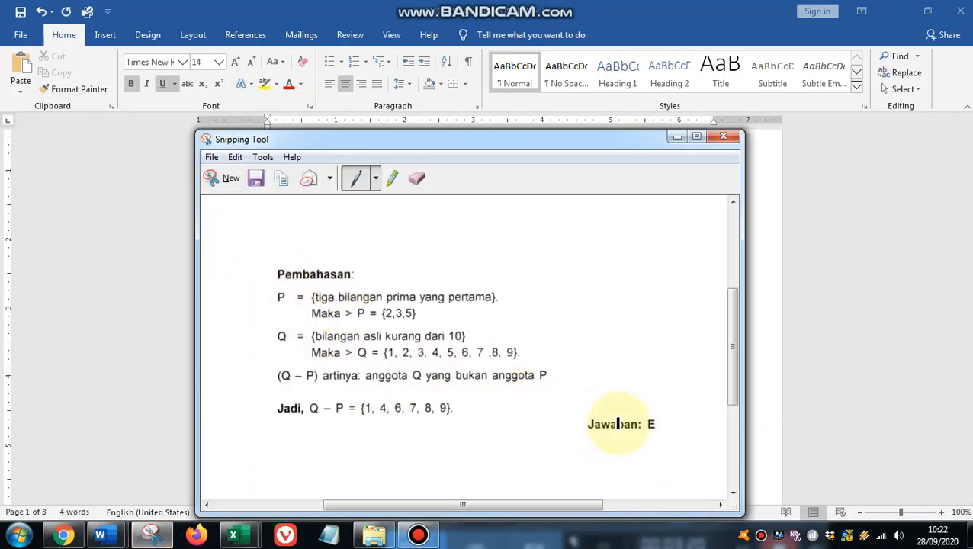
- Save the explanation snip as JPEG file "1.1 Jawaban Soal 1" in the Matematika Kelas 10 folder and return to the document
left_click(257, 177)
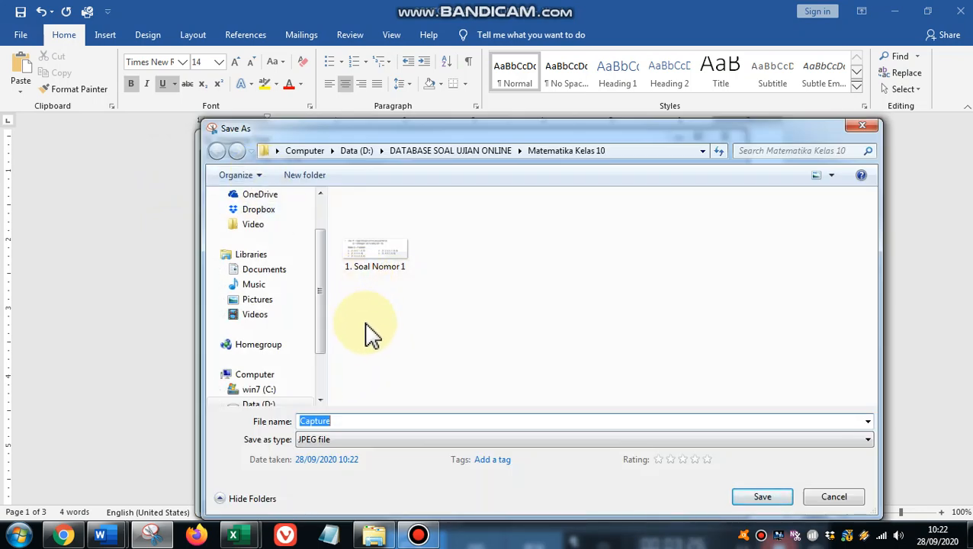
type("1.1 Jawaban Soal 1")
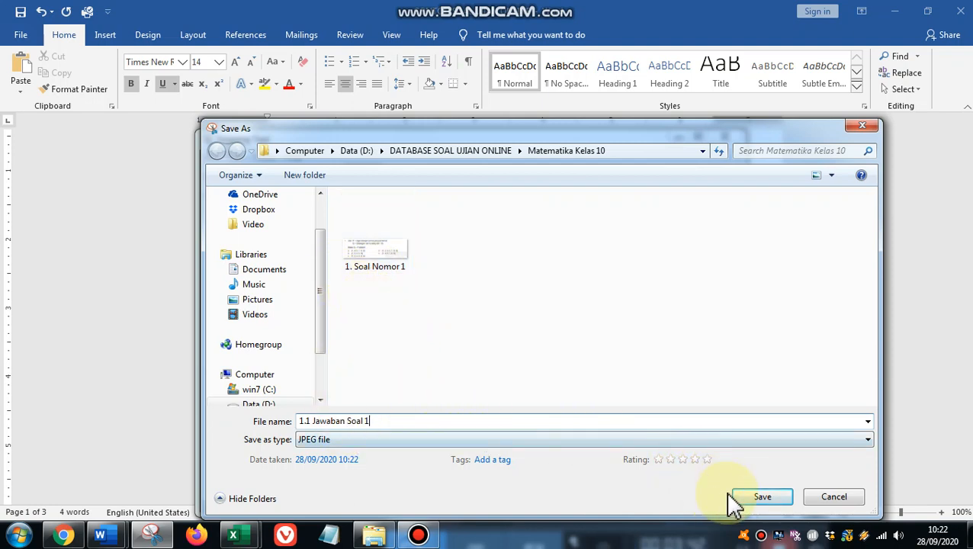
left_click(761, 500)
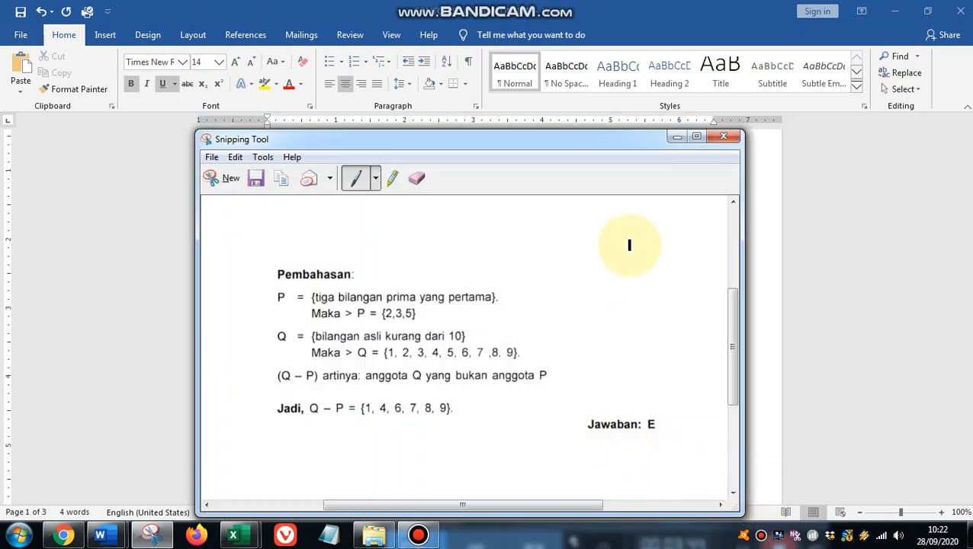
left_click(674, 137)
- Capture a new snip of question 2 with its answer options a to e, excluding the Pembahasan section
scroll(412, 335, "down", 4)
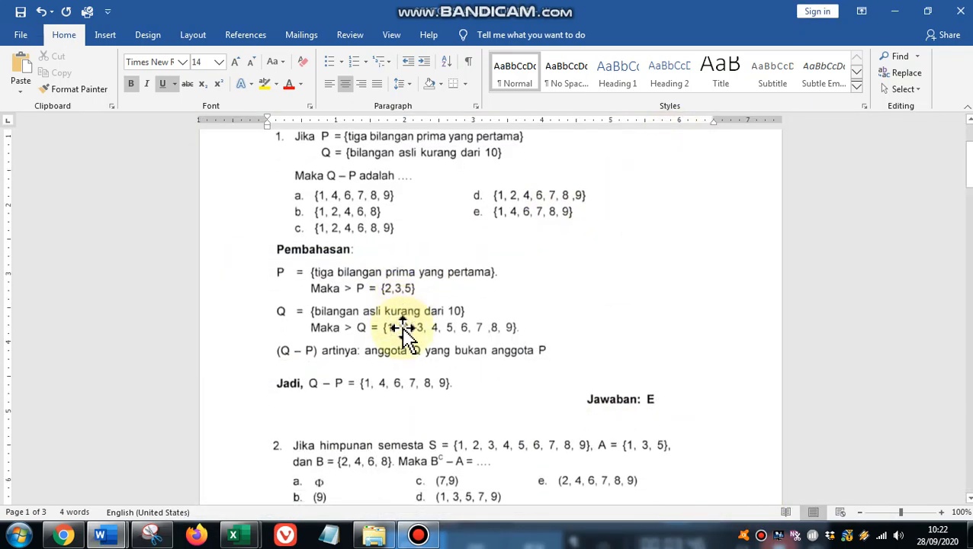
scroll(439, 367, "down", 4)
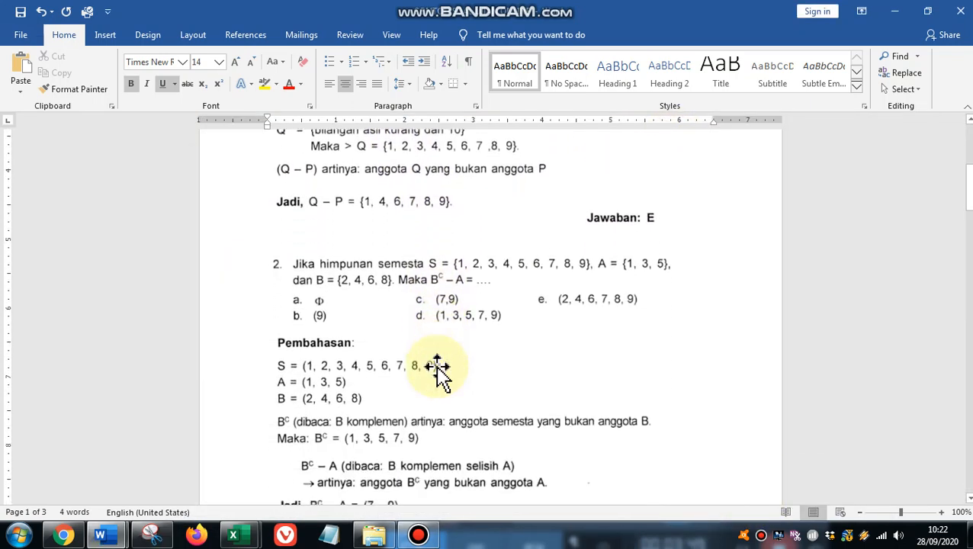
left_click(152, 534)
left_click(232, 183)
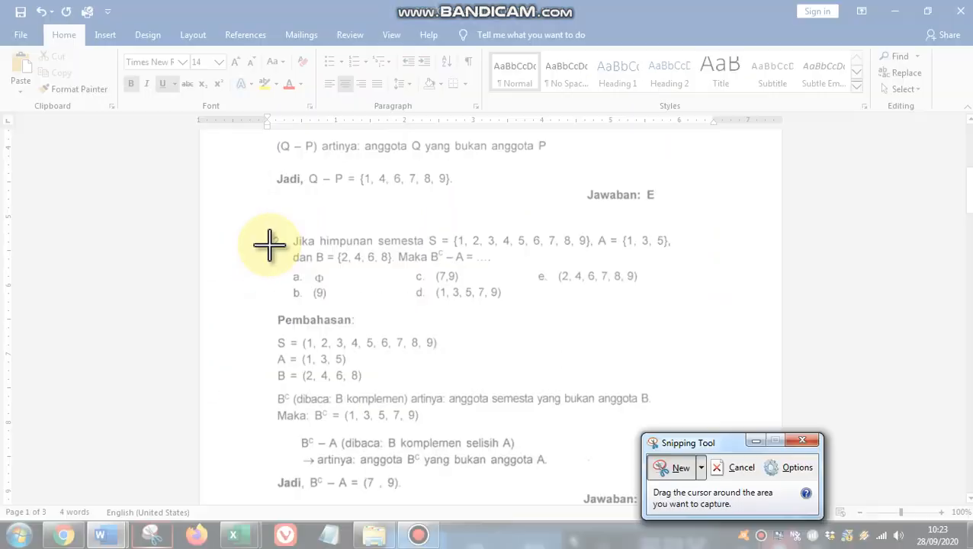
left_click_drag(265, 231, 679, 306)
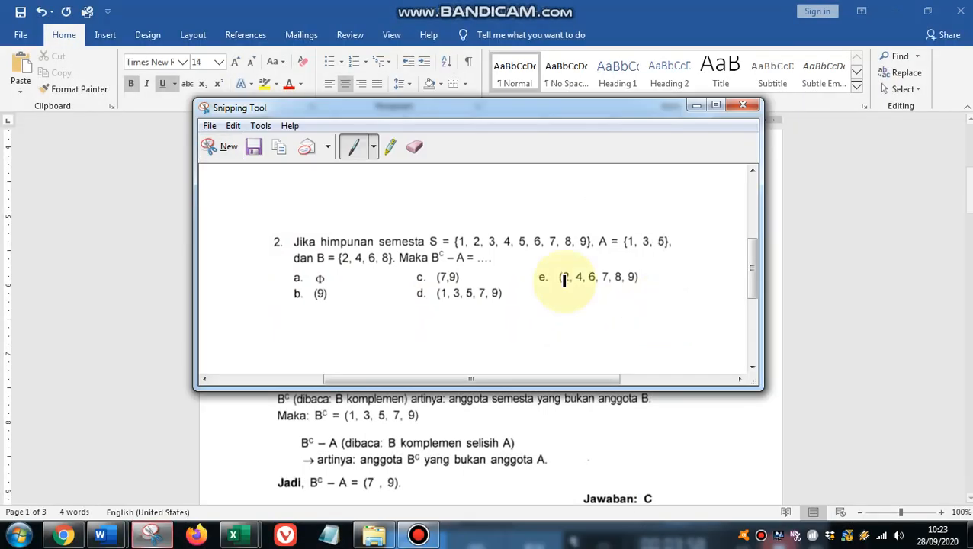
- Save the question 2 snip as JPEG file "2. Soal Nomor 2" in the Matematika Kelas 10 folder and return to the document
left_click(256, 147)
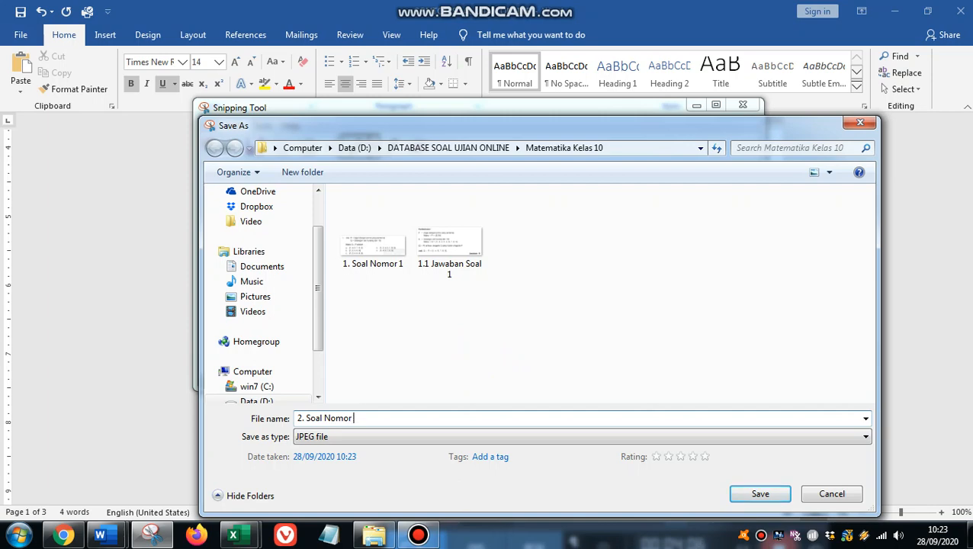
left_click(746, 493)
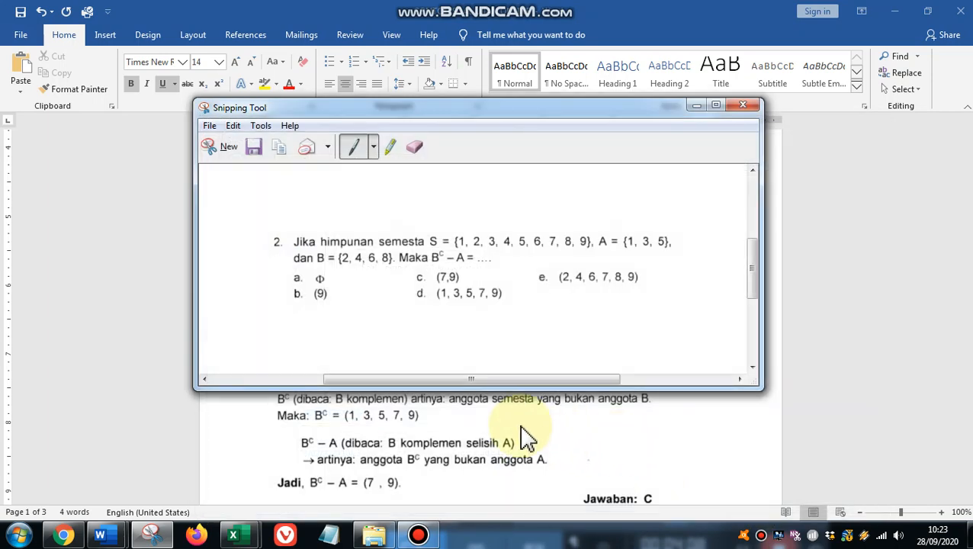
left_click(697, 106)
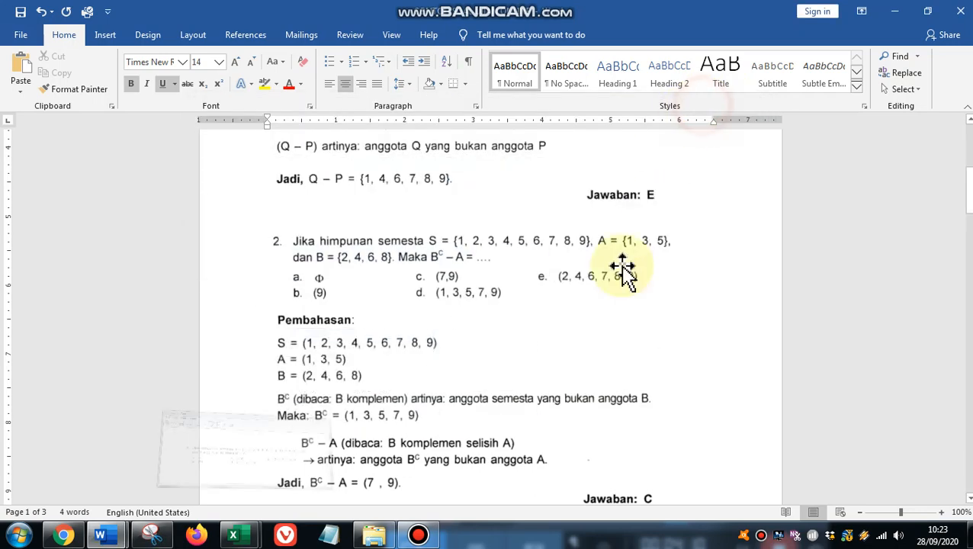
- Capture a new snip of question 2's Pembahasan section, from its heading down to the Jawaban line
scroll(536, 321, "down", 3)
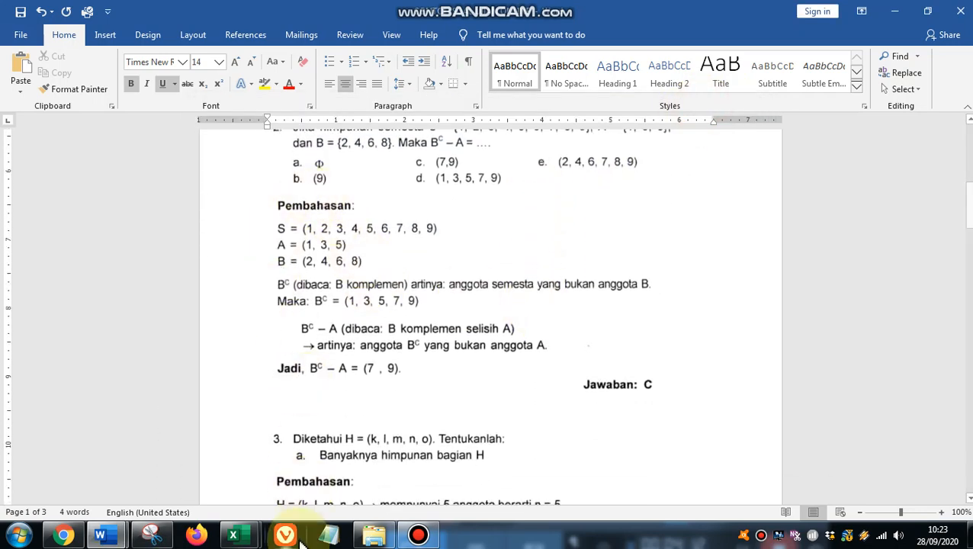
left_click(156, 537)
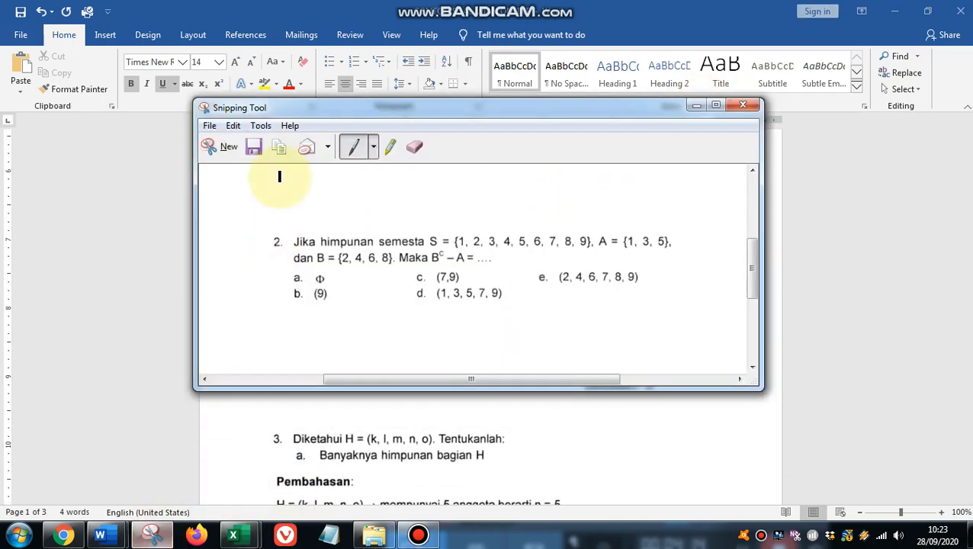
left_click(223, 155)
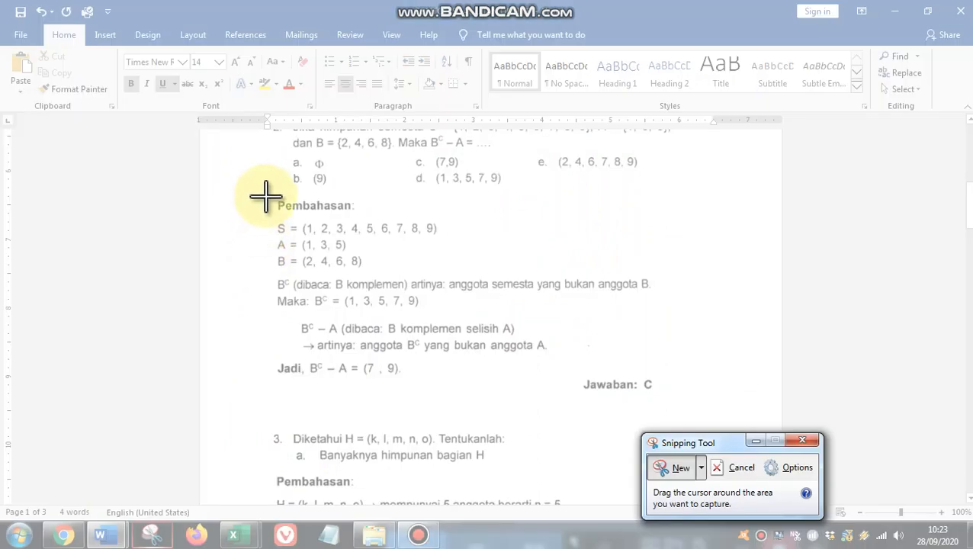
left_click_drag(266, 196, 662, 392)
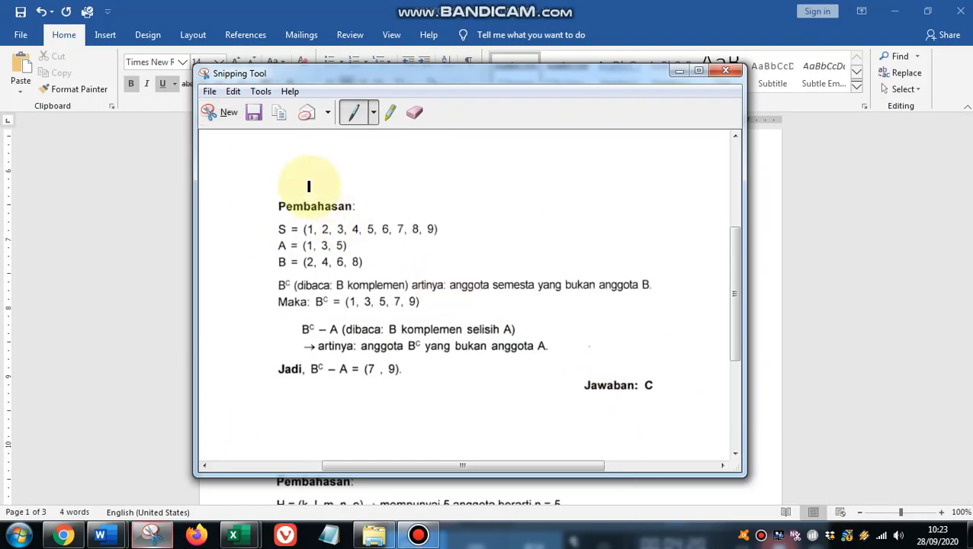
- Save the explanation snip as JPEG file "2.1 Jawaban Soal 2." in Matematika Kelas 10, showing the folder's files as a list
left_click(257, 118)
type("2.")
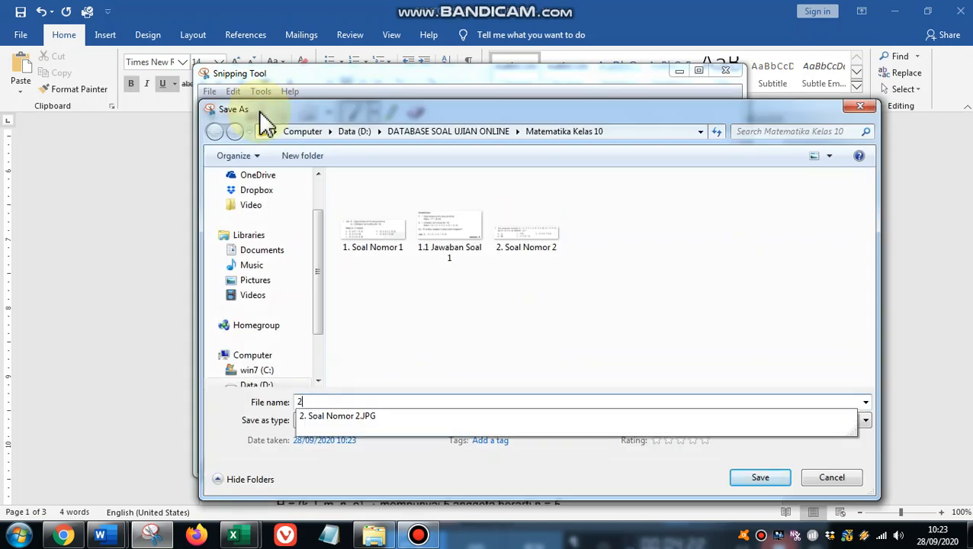
type("1 Jawaban Soal 2.")
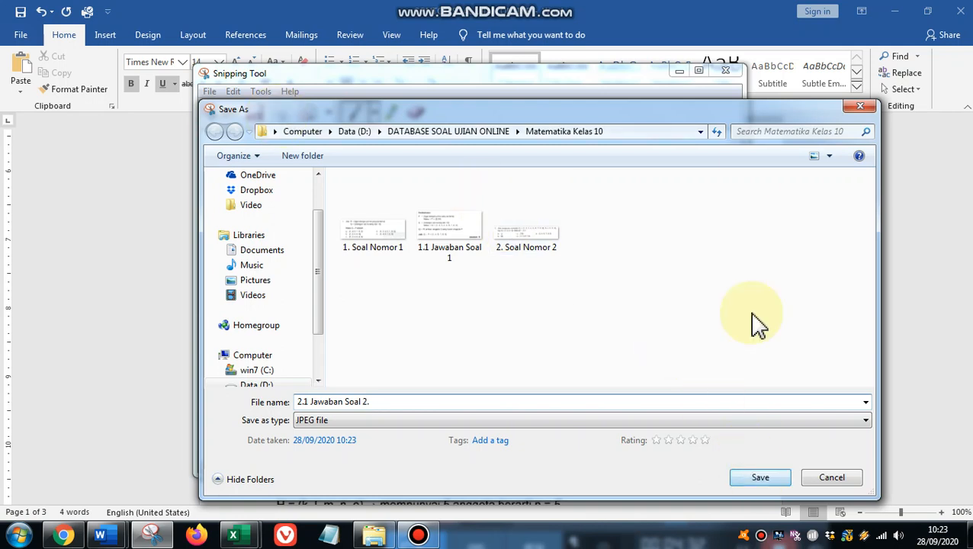
left_click(831, 156)
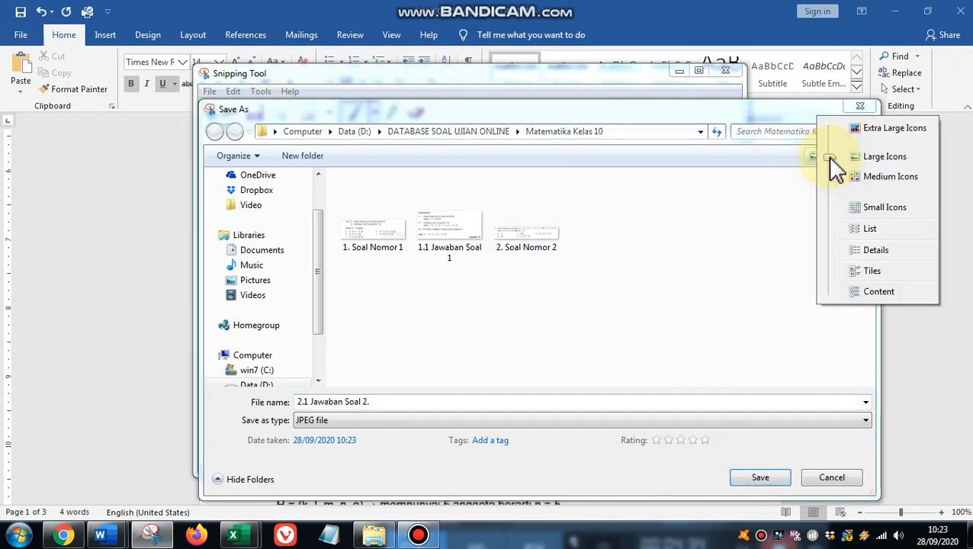
left_click(870, 230)
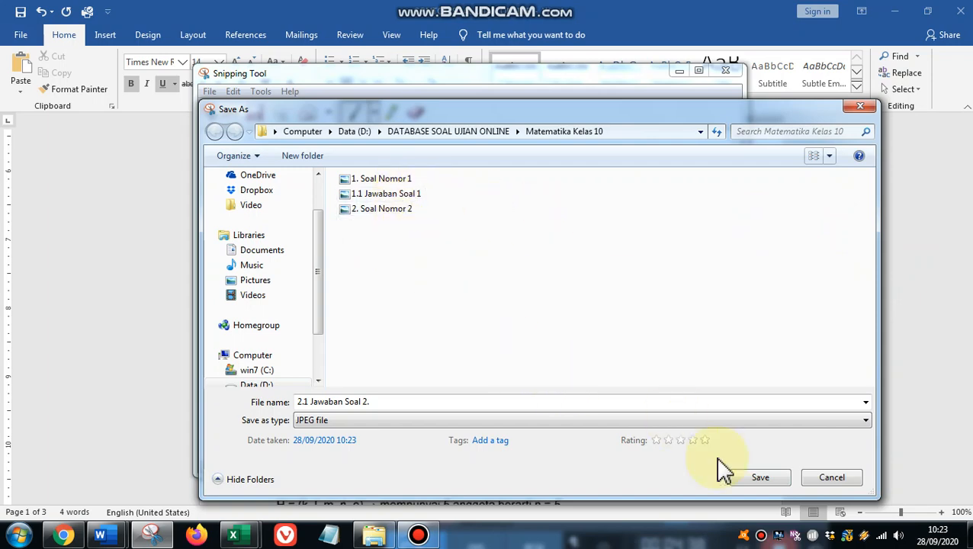
left_click(768, 481)
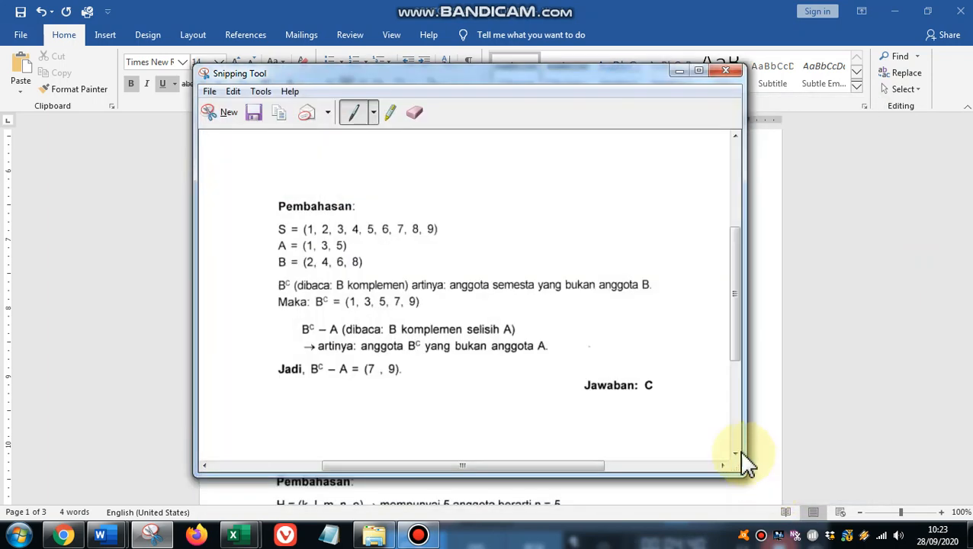
left_click(681, 72)
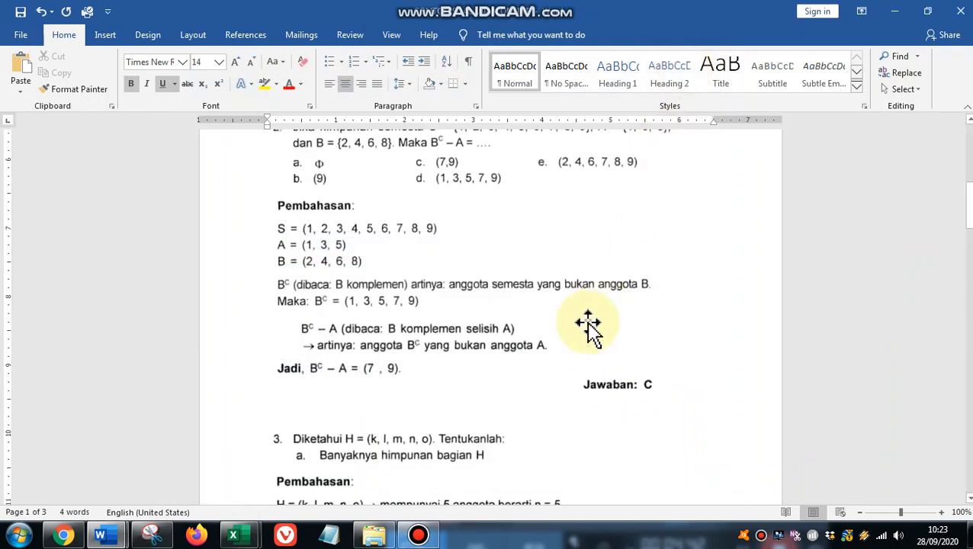
scroll(588, 329, "down", 3)
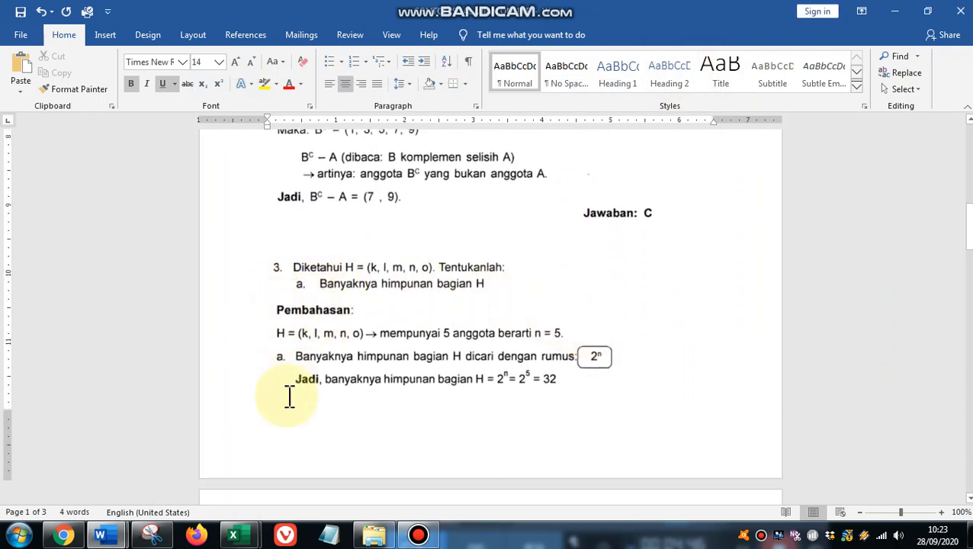
left_click(151, 534)
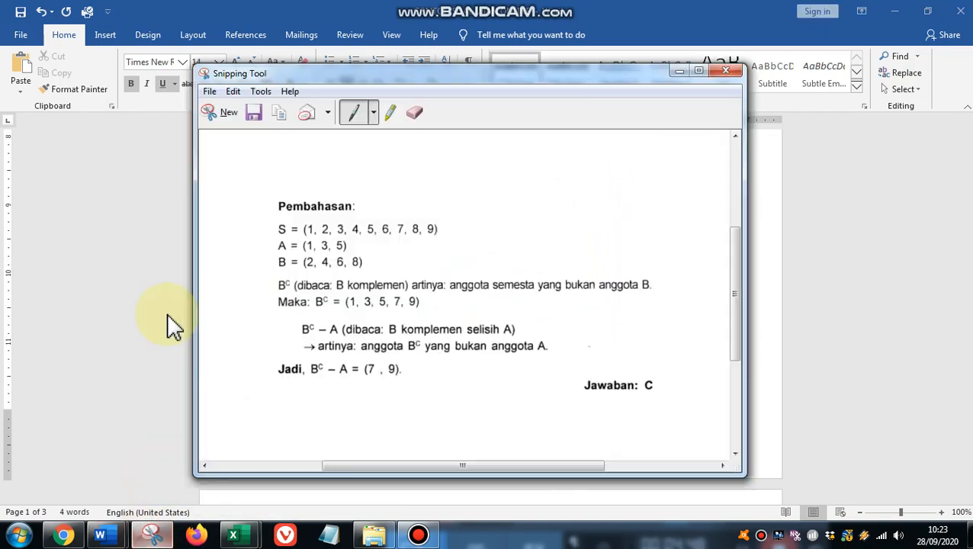
left_click(232, 119)
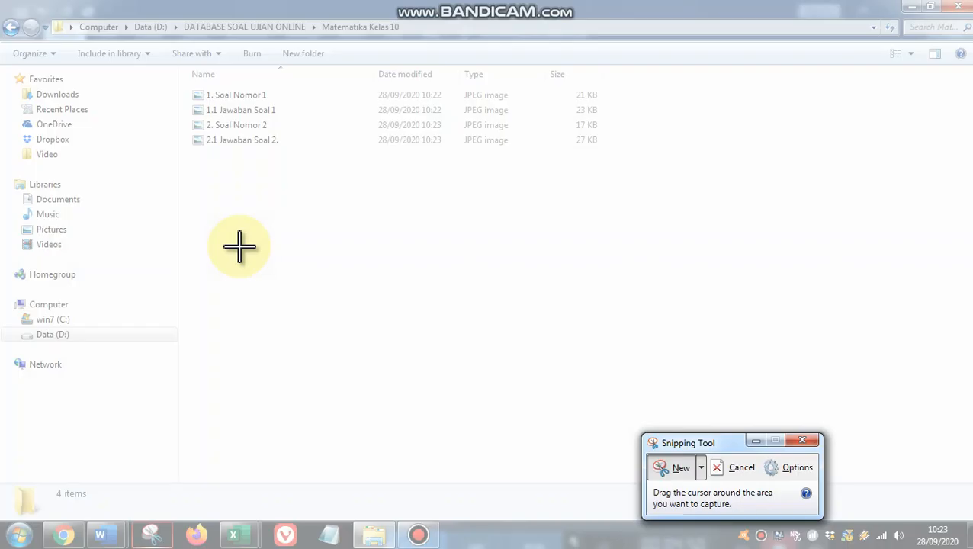
left_click(756, 441)
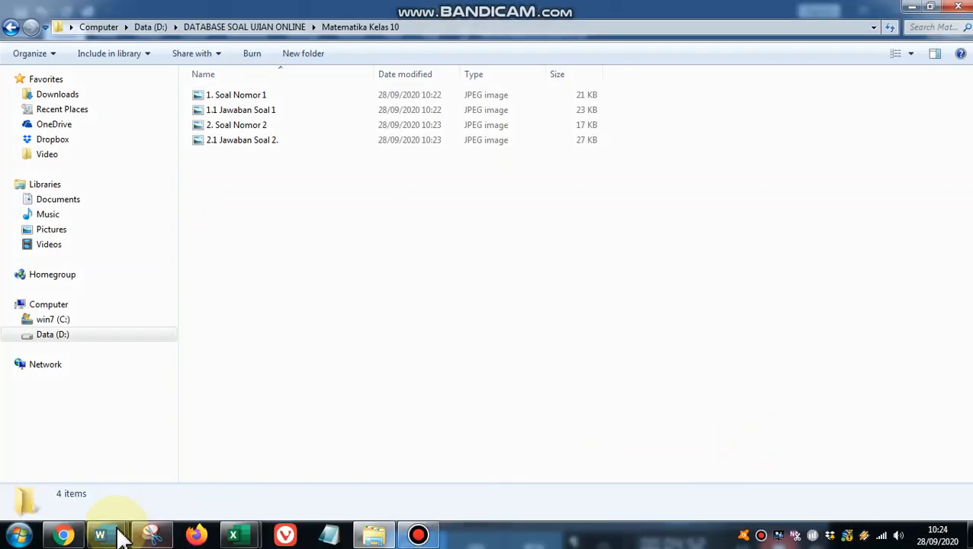
- Return to the document containing the sample questions and capture a new snip of question 3 with part a, excluding its Pembahasan section
mouse_move(107, 534)
left_click(217, 491)
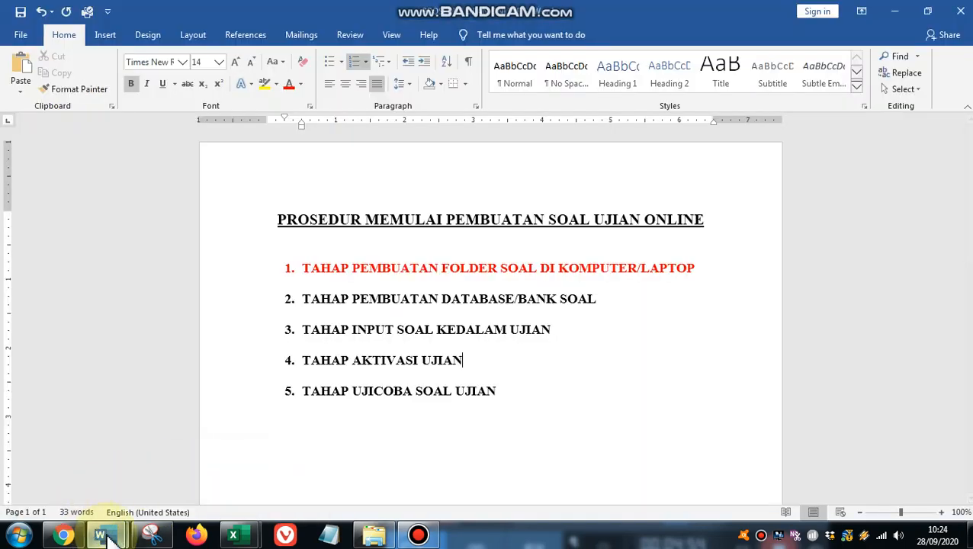
left_click(97, 492)
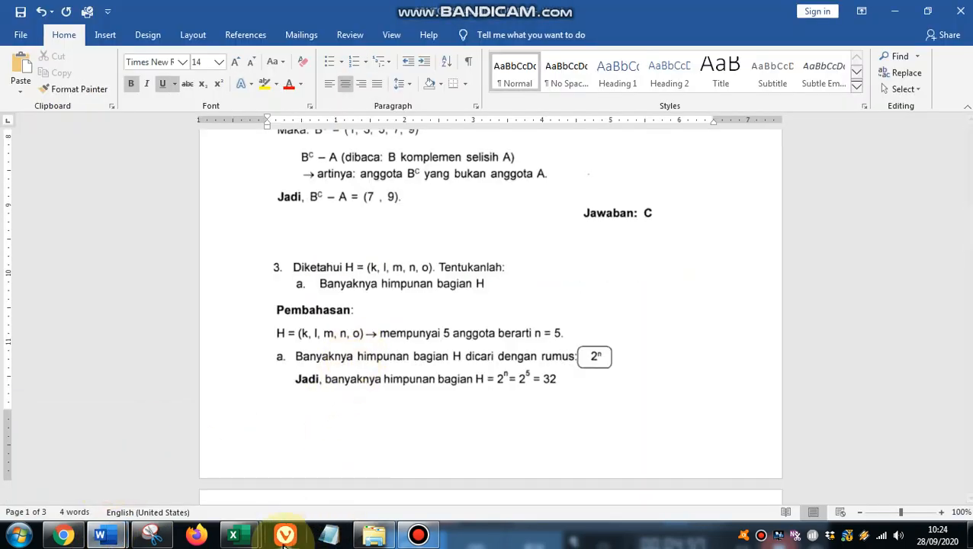
left_click(167, 538)
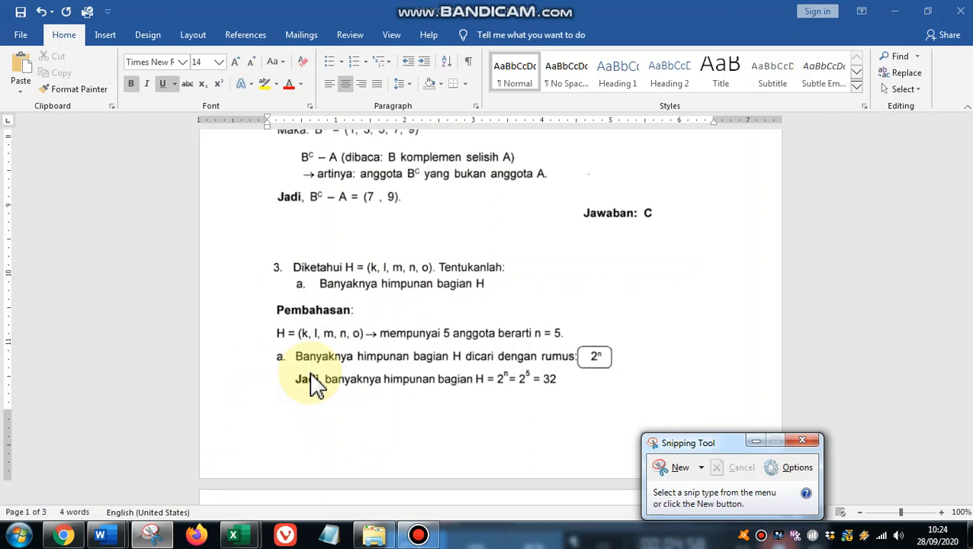
left_click(682, 468)
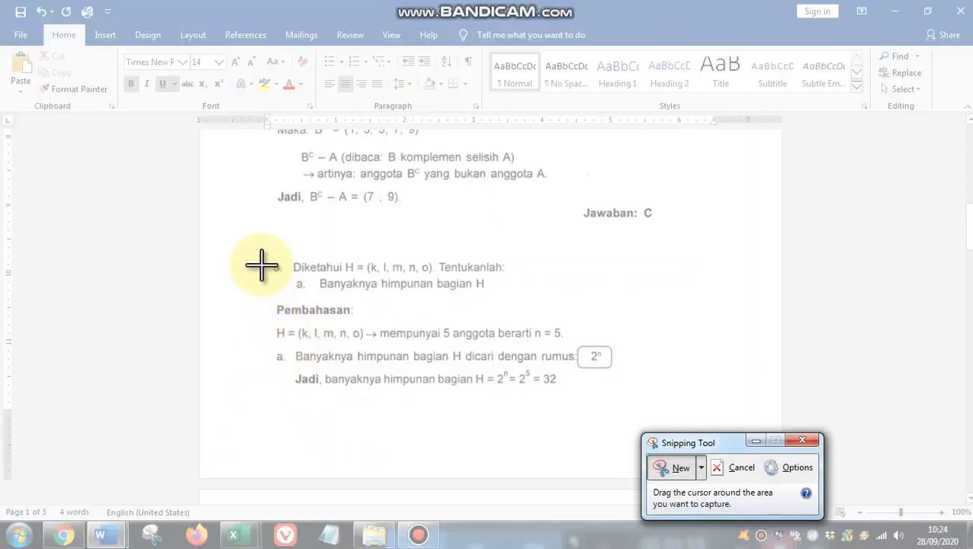
left_click_drag(261, 259, 531, 298)
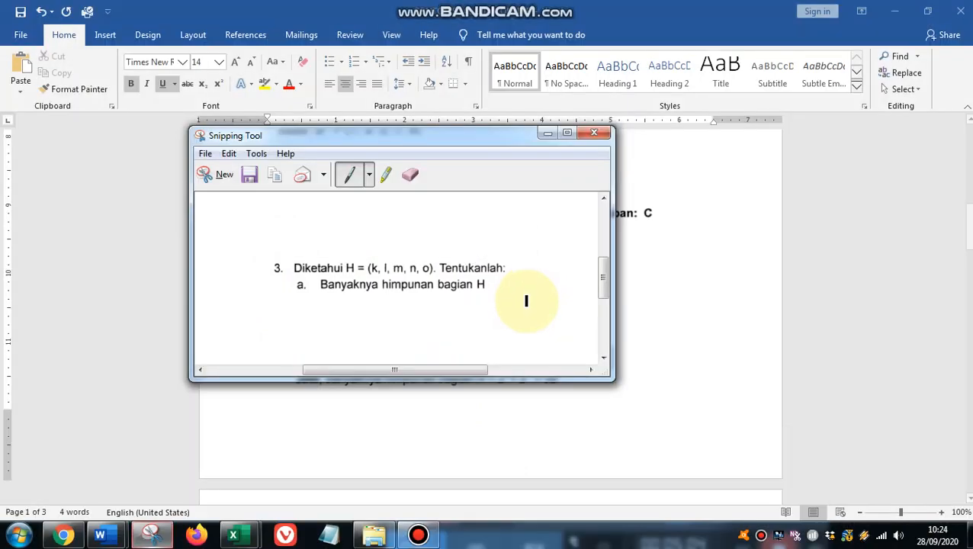
- Save the question 3 snip as JPEG file "3. Soal Nomor 3" in the Matematika Kelas 10 folder and return to the document
left_click(250, 177)
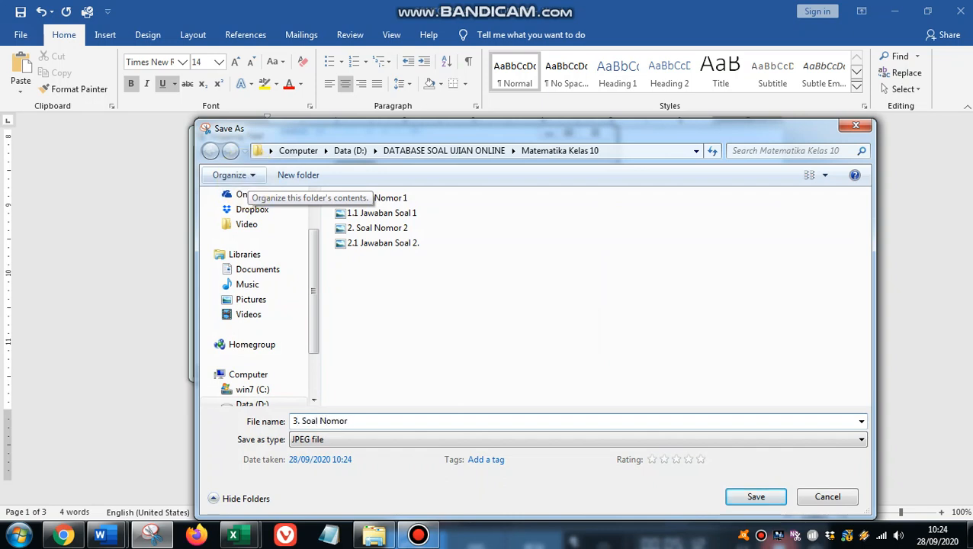
left_click(755, 497)
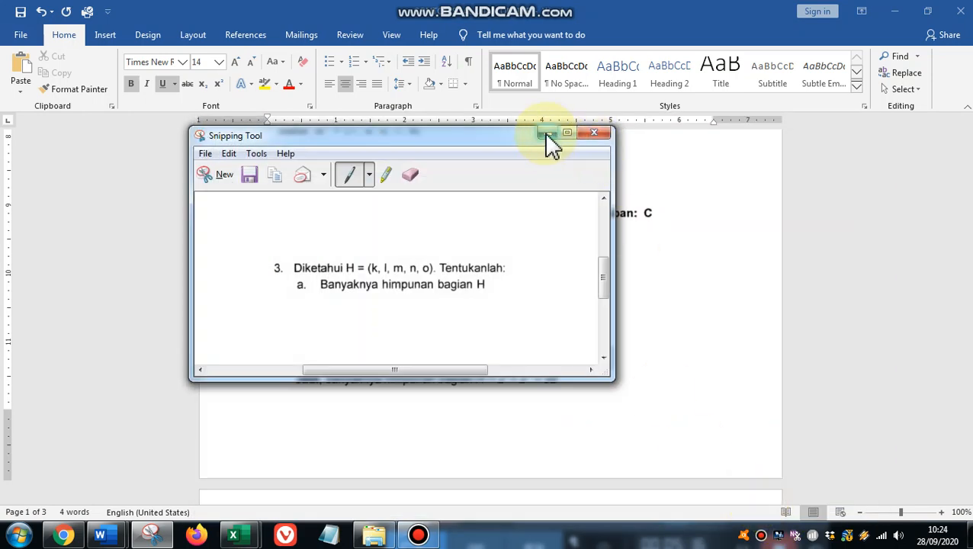
left_click(546, 134)
- Capture a new snip of question 3's Pembahasan section, from its heading down to the Jadi line
scroll(655, 339, "down", 2)
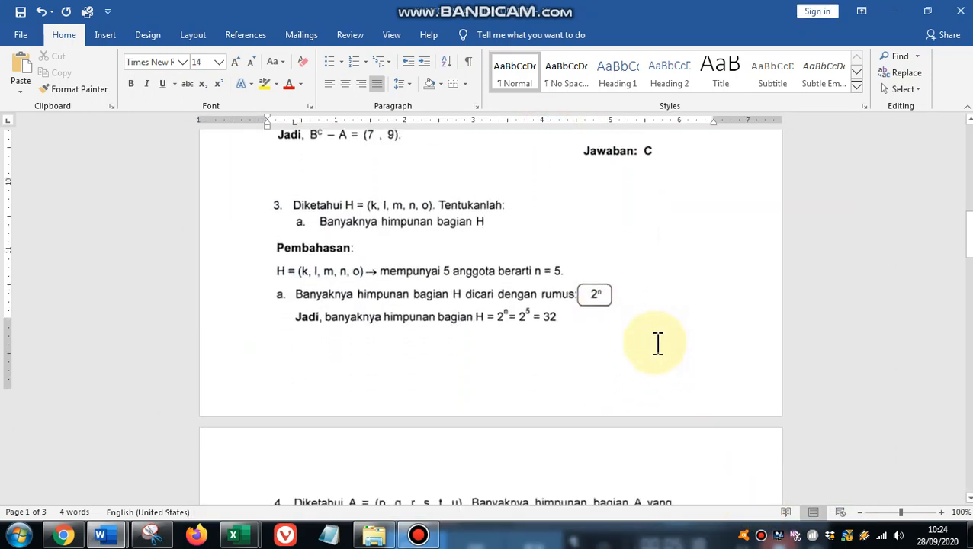
scroll(658, 343, "down", 2)
scroll(658, 343, "up", 1)
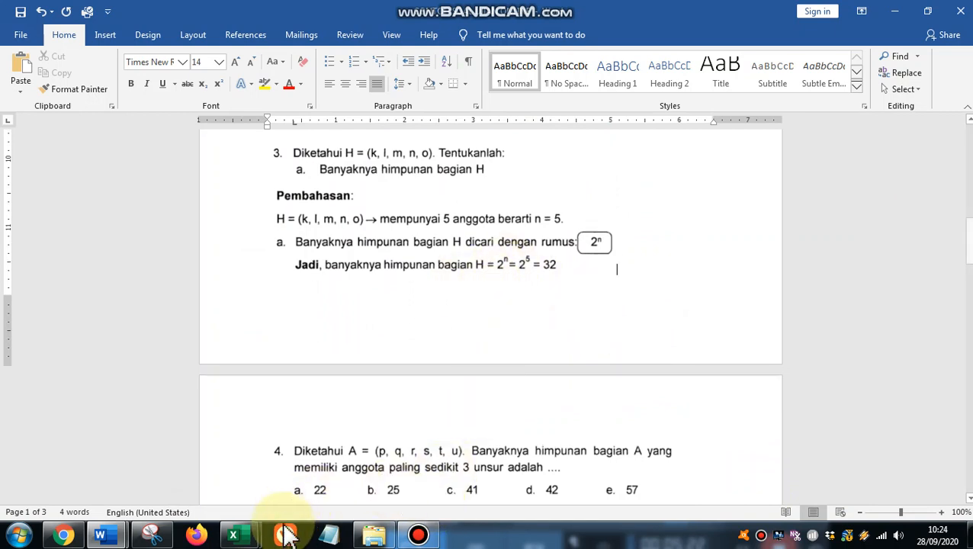
left_click(172, 539)
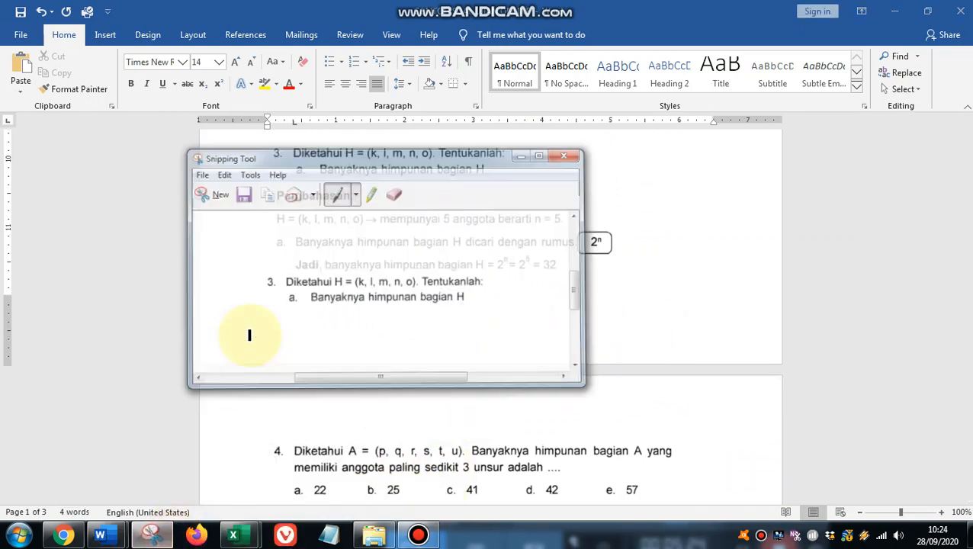
left_click(225, 183)
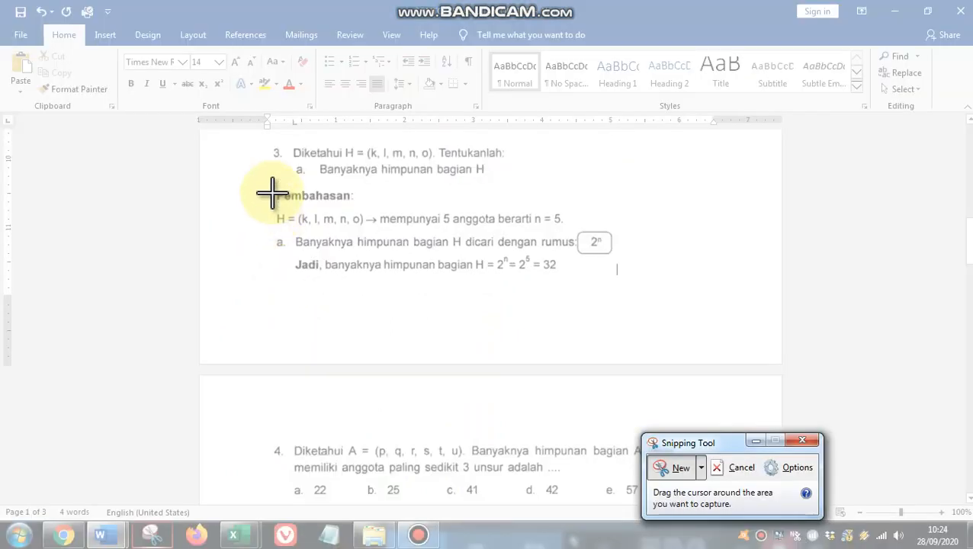
left_click_drag(268, 188, 615, 283)
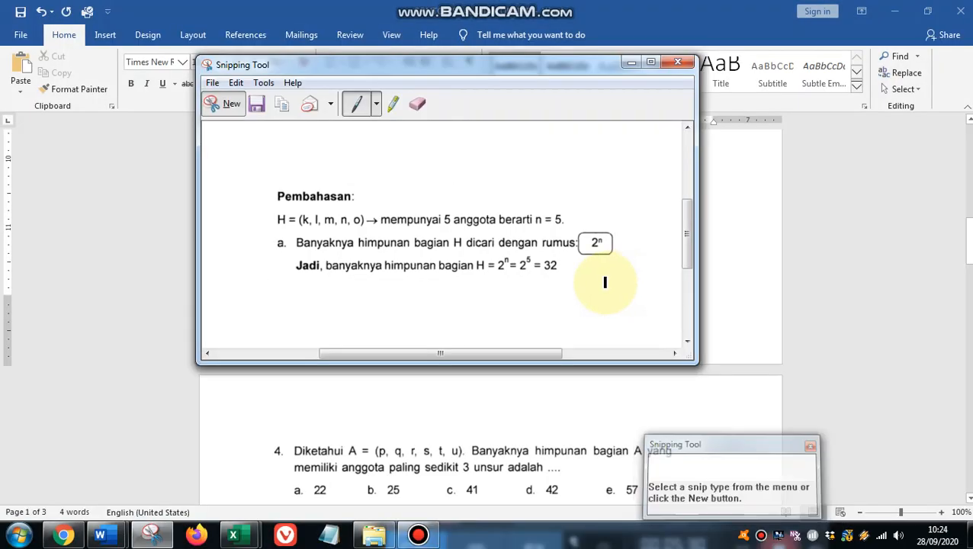
- Save the explanation snip as JPEG file "3.1 Jawaban Soal 3" in the Matematika Kelas 10 folder and return to the document
left_click(258, 106)
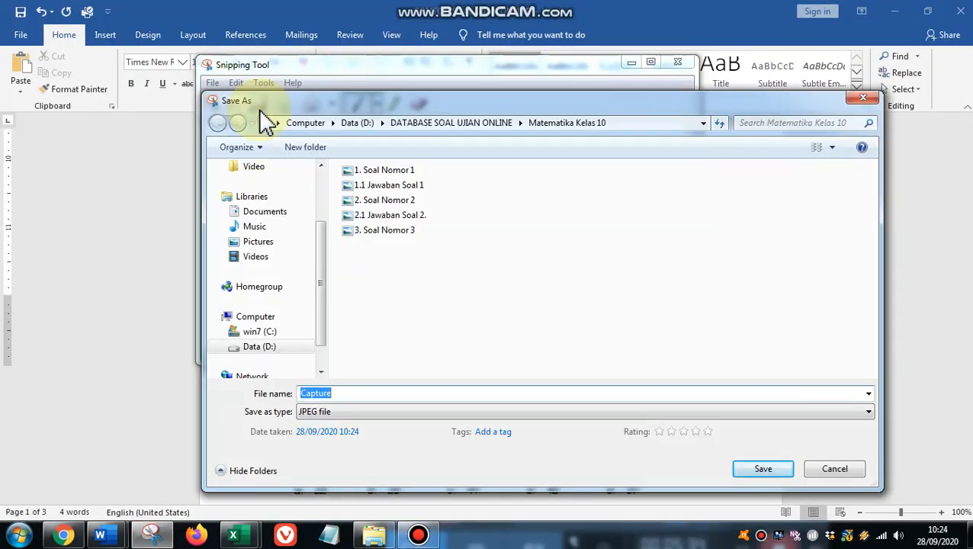
type("3.1 Jawaban Soal 3")
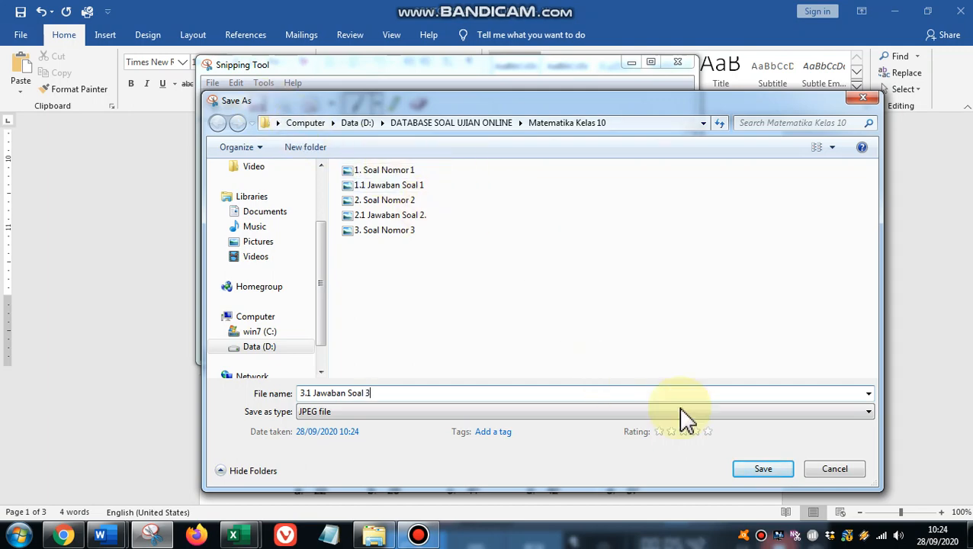
left_click(763, 468)
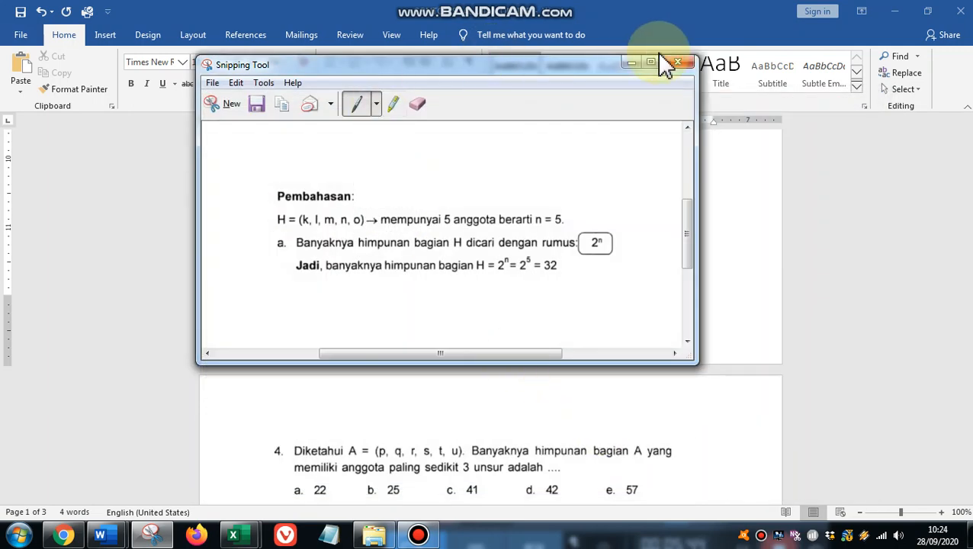
left_click(627, 62)
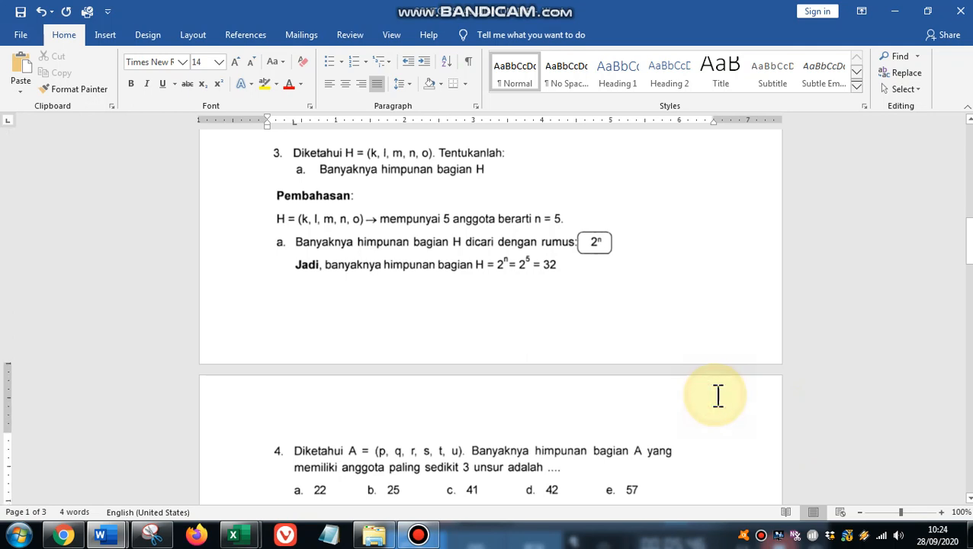
- Capture a new snip of question 4 with its answer options a to e and the Jawaban line
scroll(715, 395, "down", 2)
scroll(714, 395, "down", 5)
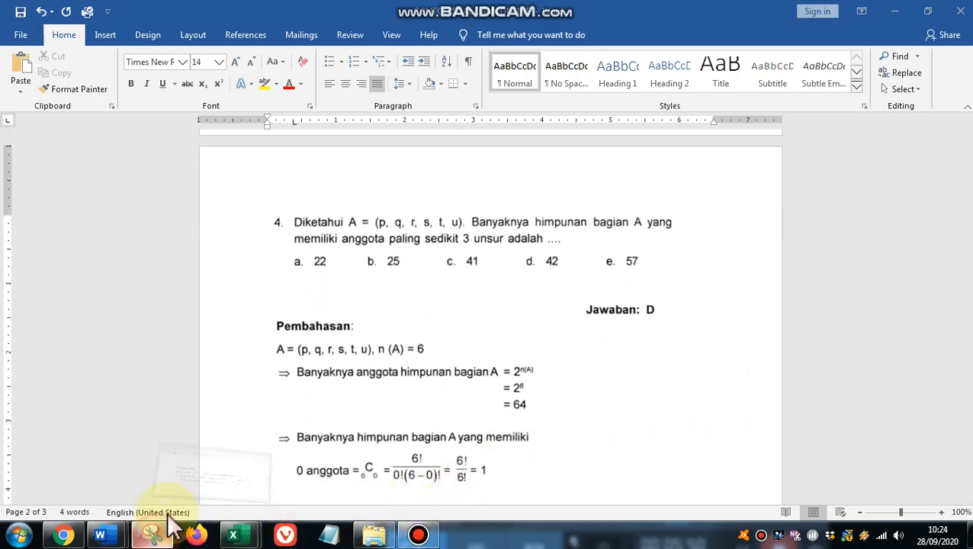
left_click(153, 534)
left_click(231, 105)
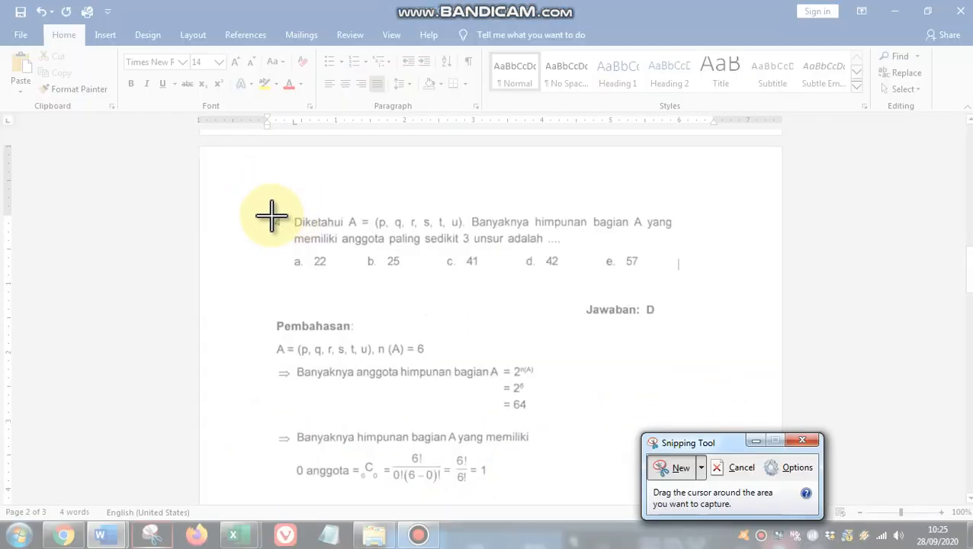
left_click_drag(271, 215, 677, 319)
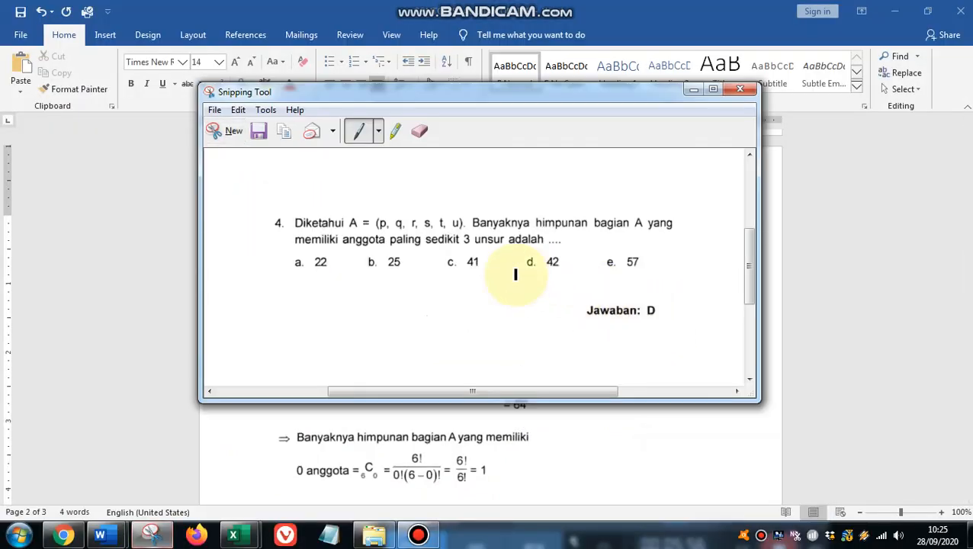
- Retake the question 4 snip without the Jawaban line and save it as JPEG file "4. SOal Nomor 4" in Matematika Kelas 10
left_click(229, 133)
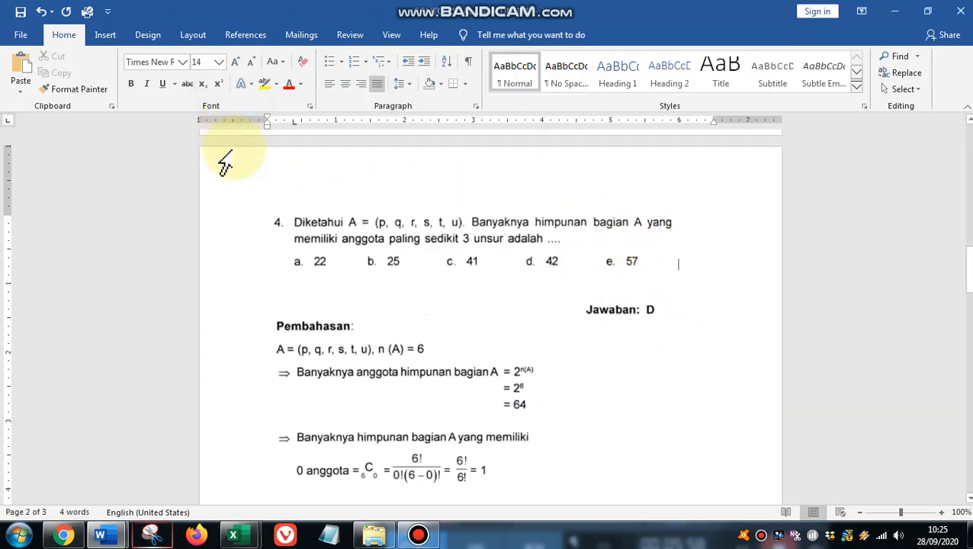
left_click_drag(273, 216, 673, 271)
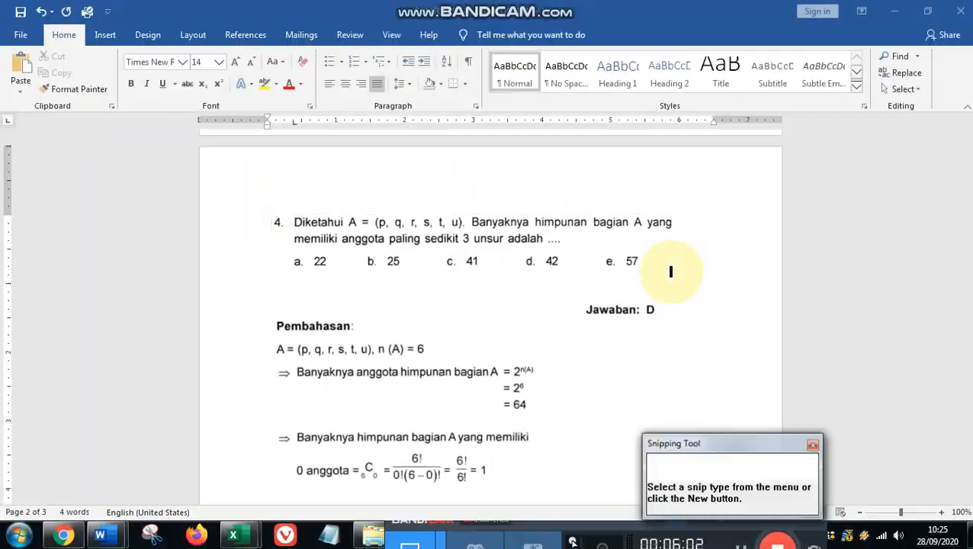
left_click(267, 135)
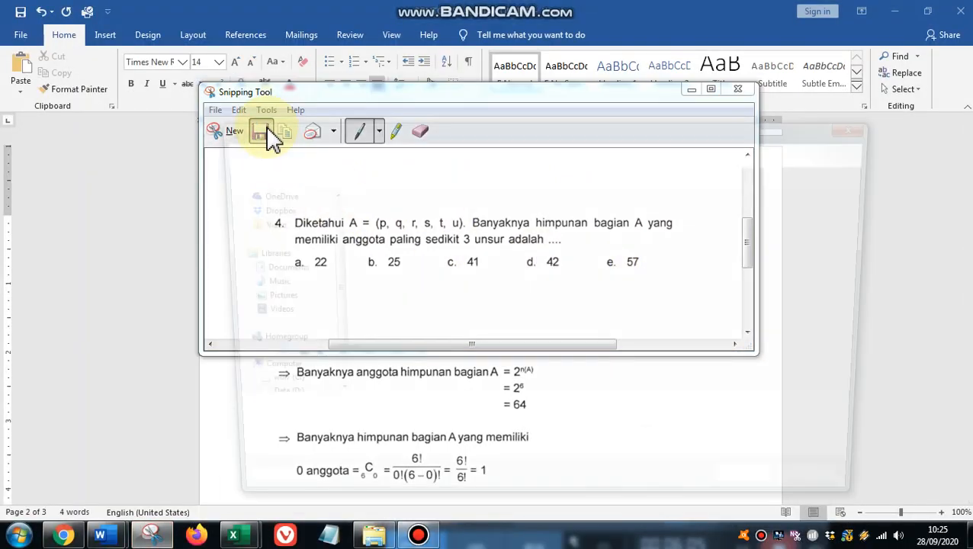
type("4. SOal Nomor")
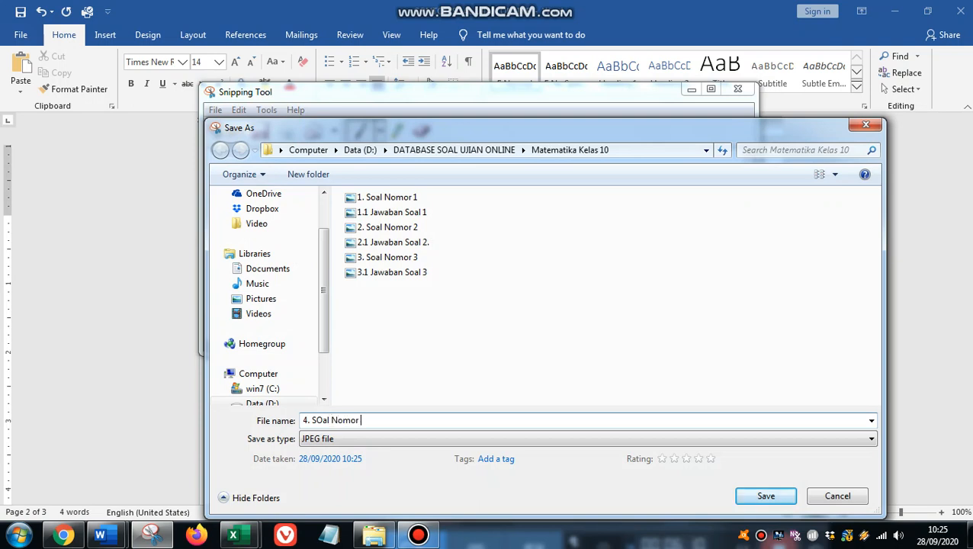
type(" 4")
left_click(765, 494)
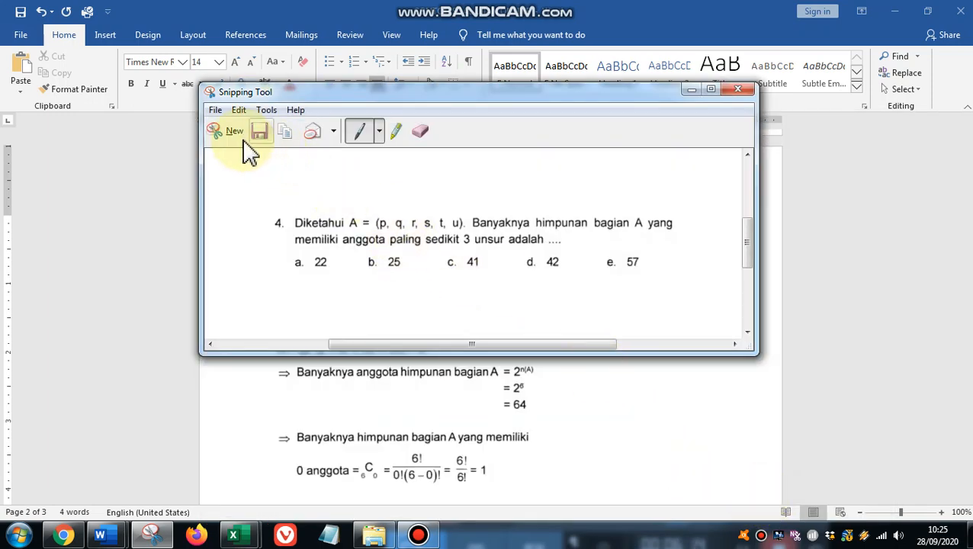
- Capture a new snip of question 4's Jawaban line and Pembahasan section, down to the 0 anggota formula
left_click(235, 133)
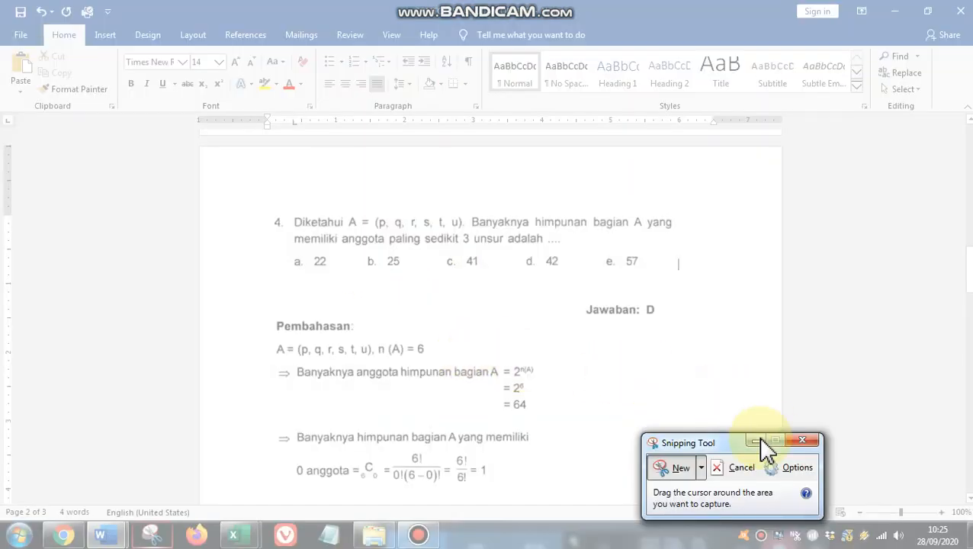
left_click(756, 440)
scroll(635, 353, "down", 2)
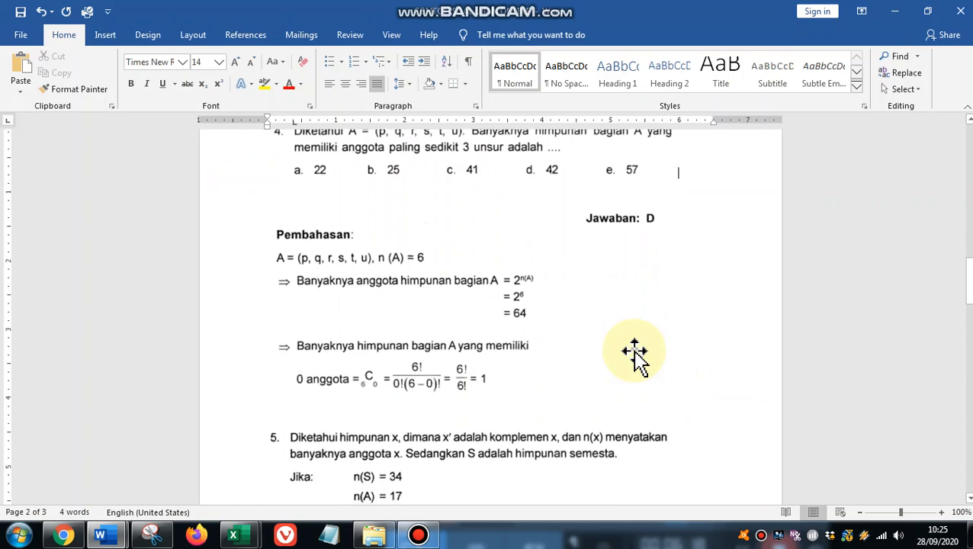
left_click(151, 534)
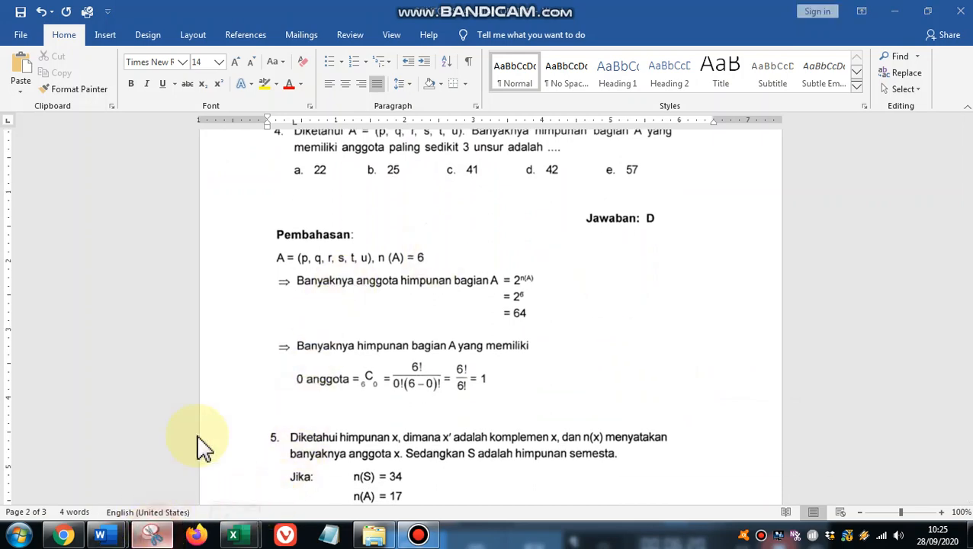
left_click(677, 467)
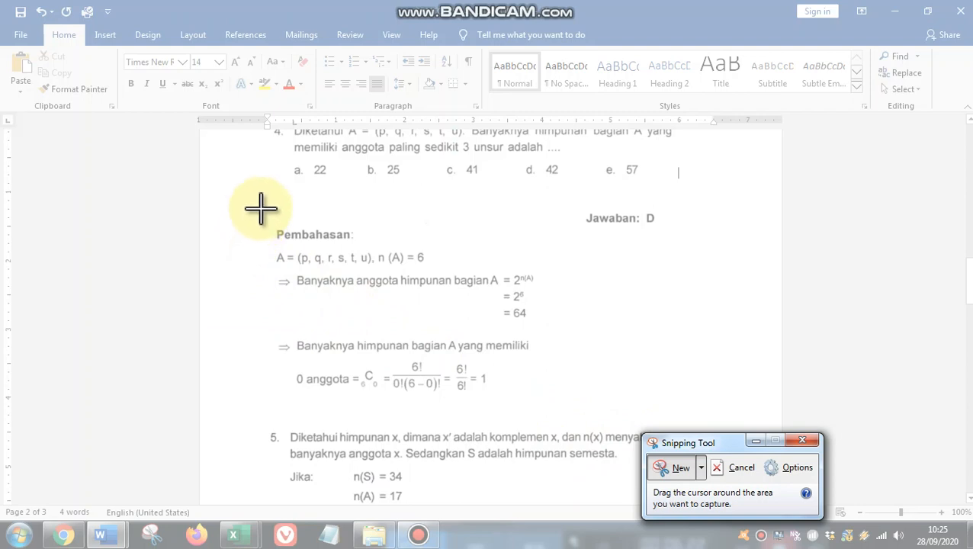
left_click_drag(269, 207, 664, 395)
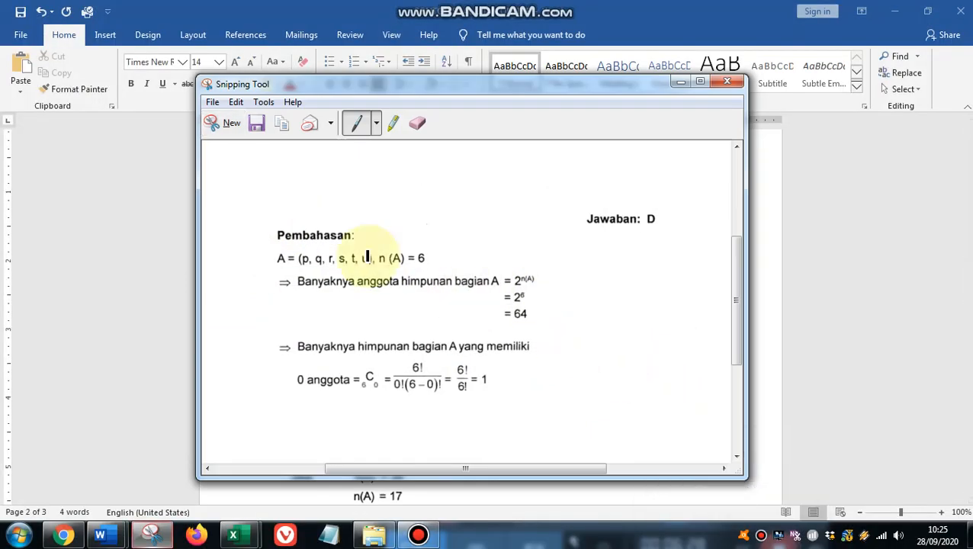
- Save the explanation snip as JPEG file "4.1 Jawaban Soal 4" in the Matematika Kelas 10 folder and return to the document
left_click(259, 130)
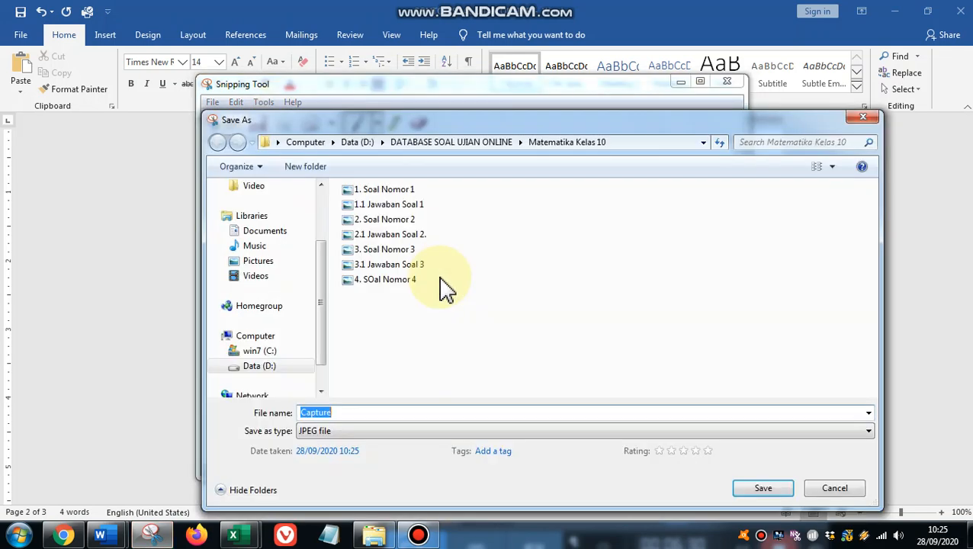
type("4.1 Jawaban Soal 4")
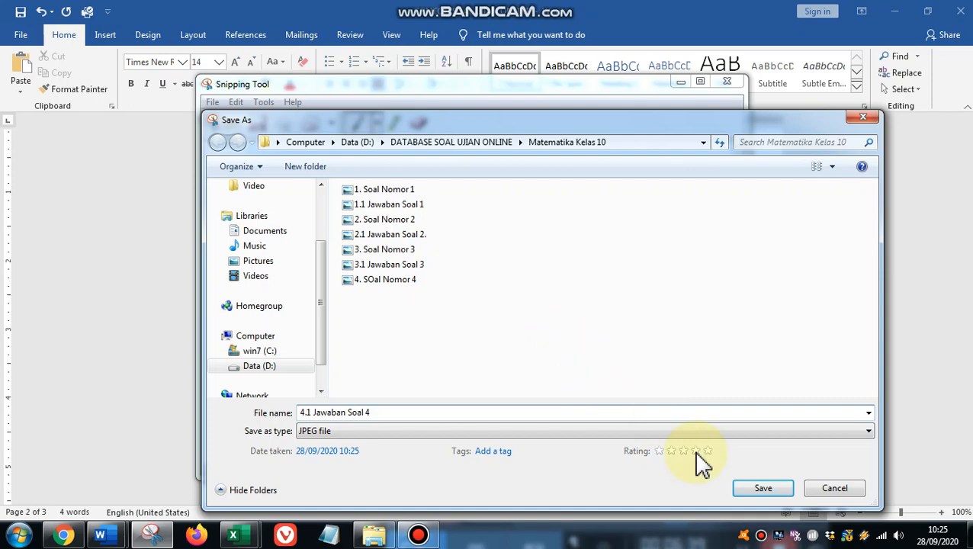
left_click(762, 488)
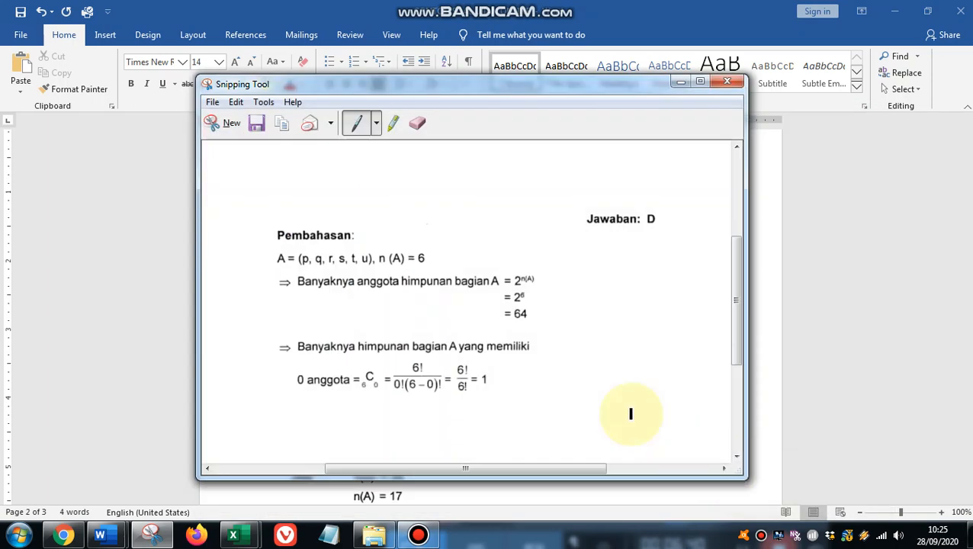
left_click(675, 82)
- Capture a new snip of question 5, from its opening text to the Hitunglah line, without the Jawab section
scroll(480, 290, "down", 5)
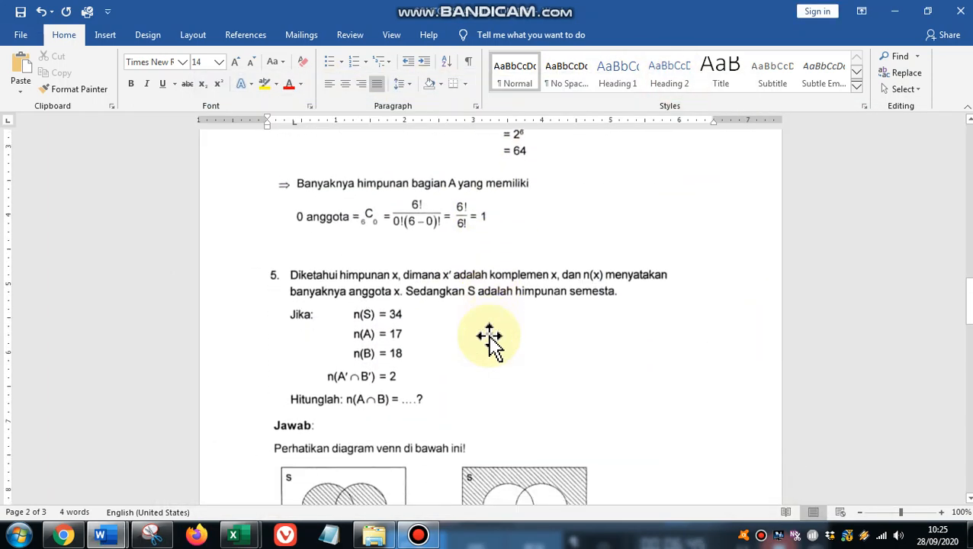
scroll(490, 341, "down", 2)
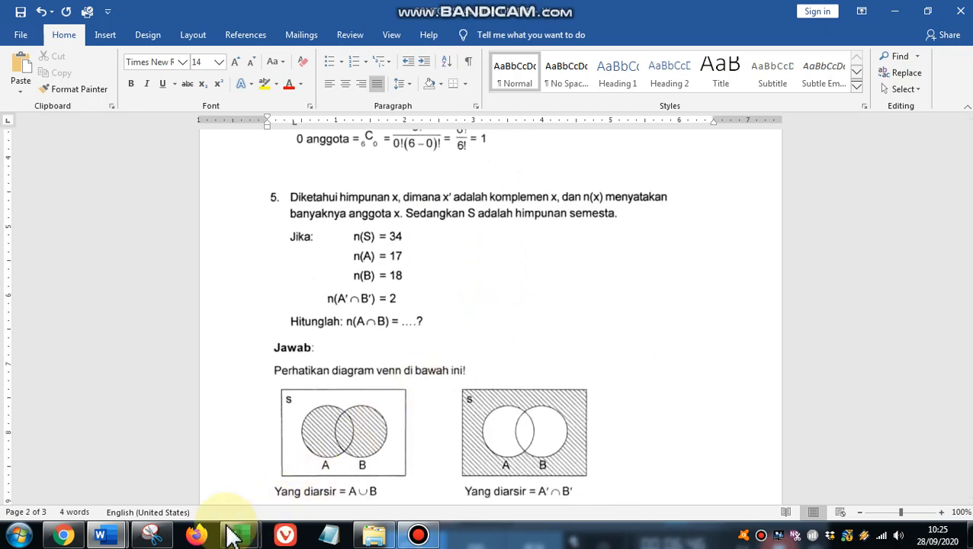
left_click(152, 536)
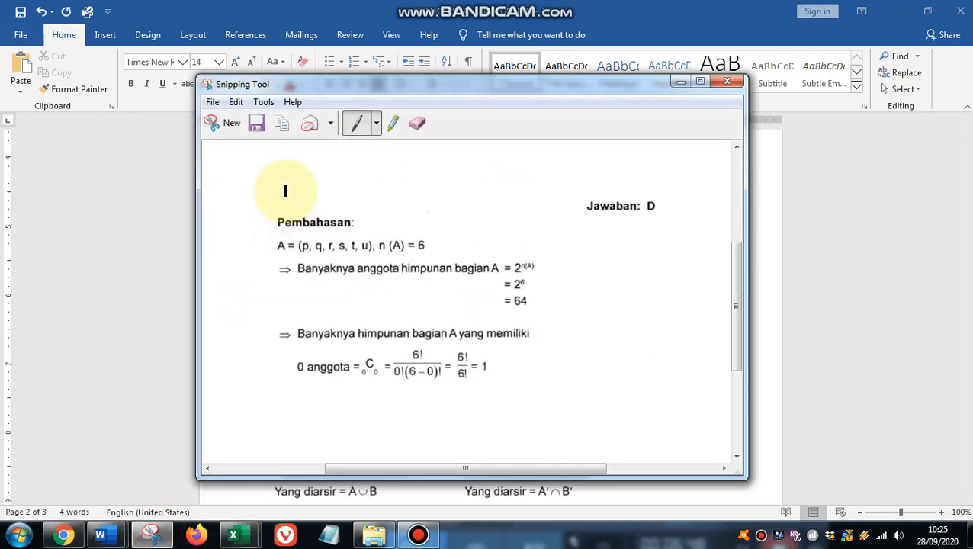
left_click(231, 125)
left_click_drag(264, 183, 673, 336)
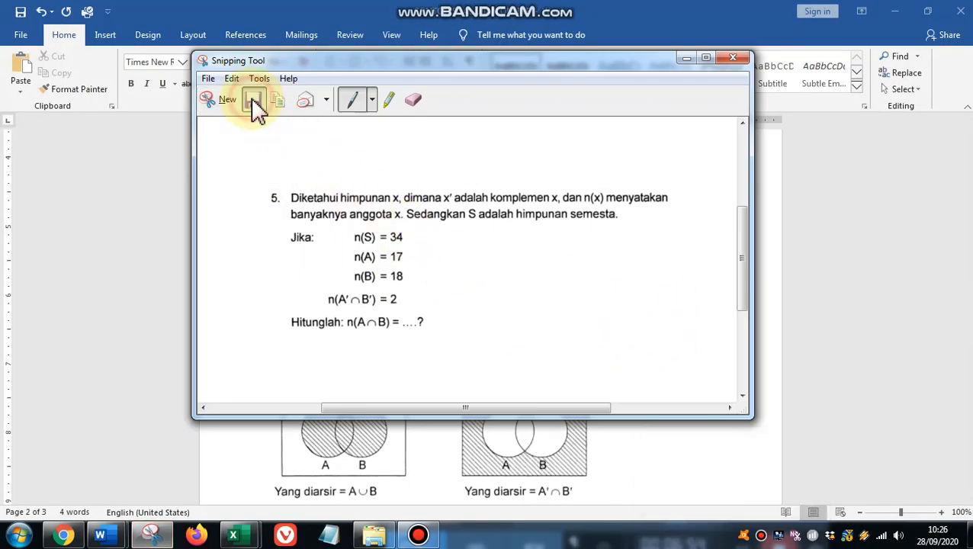
- Save the question 5 snip as JPEG file "5. Soal Nomor 5" in Matematika Kelas 10 and return to the document
left_click(253, 100)
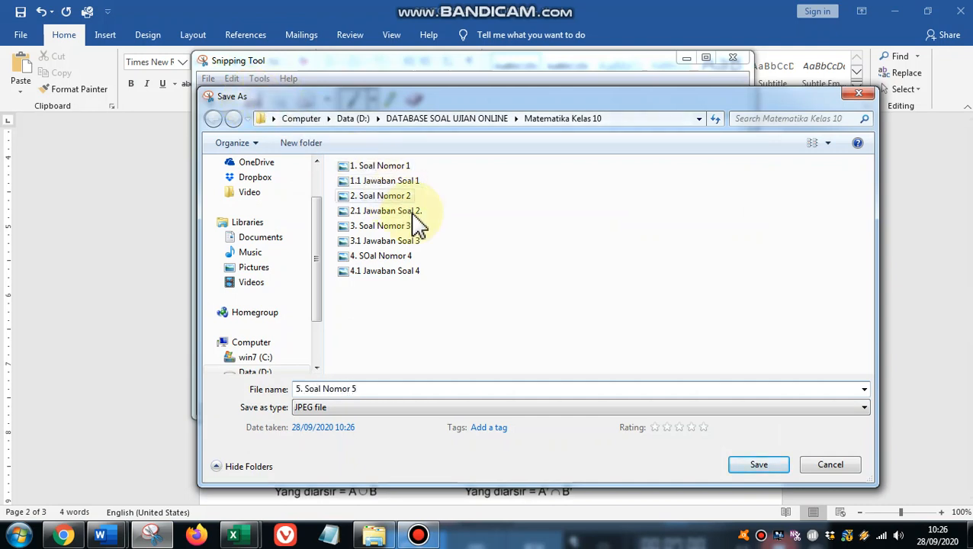
left_click(763, 466)
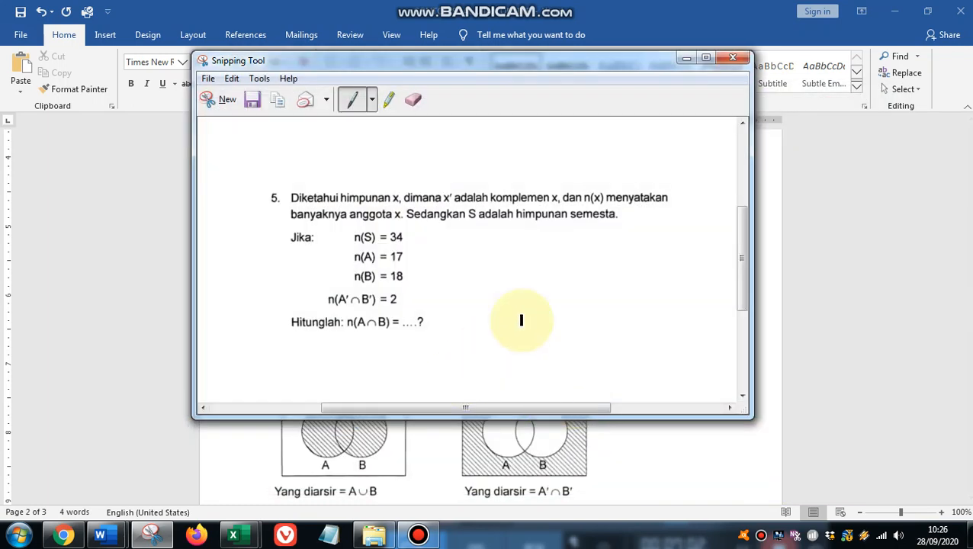
left_click(687, 59)
- Prepare a new snip of question 5's Jawab section, with its Venn diagrams and the n(S) formulas
scroll(640, 290, "down", 4)
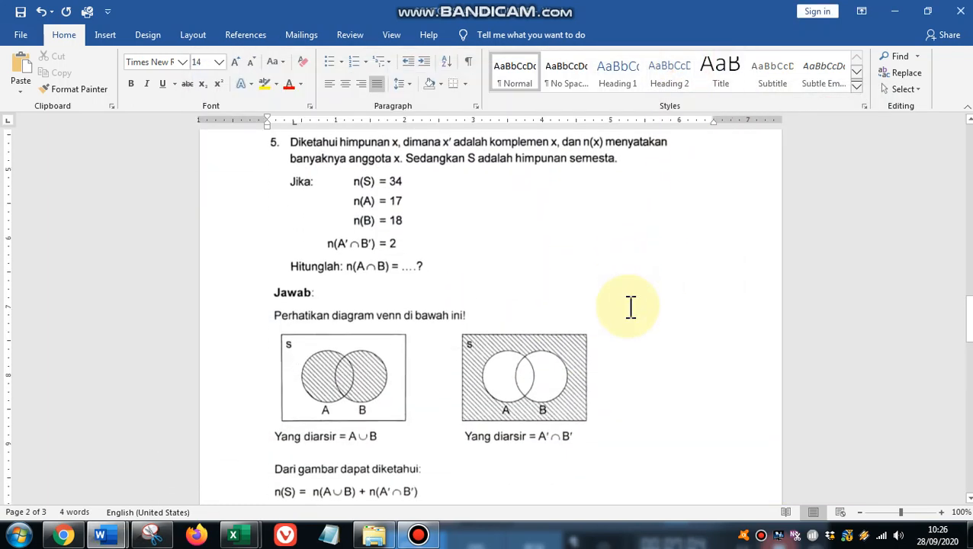
scroll(630, 307, "down", 1)
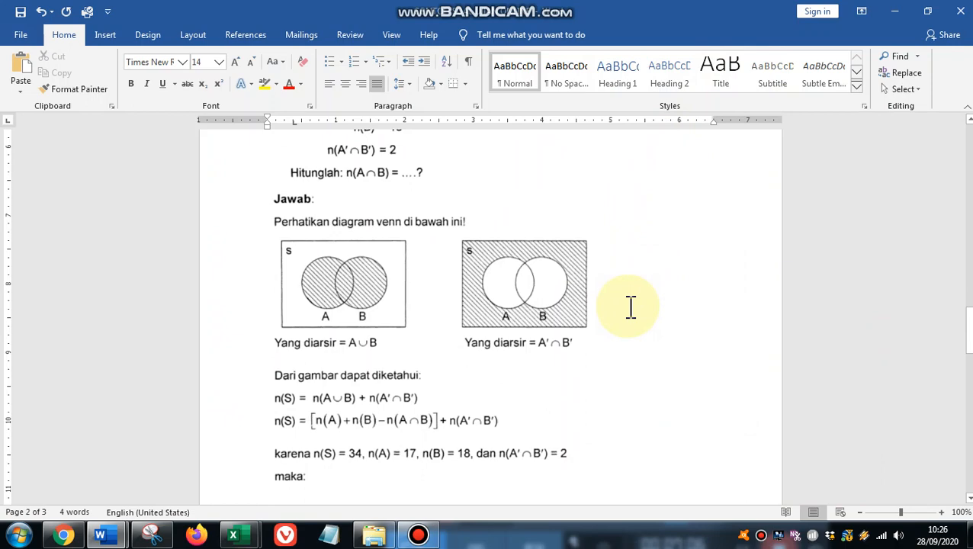
left_click(152, 535)
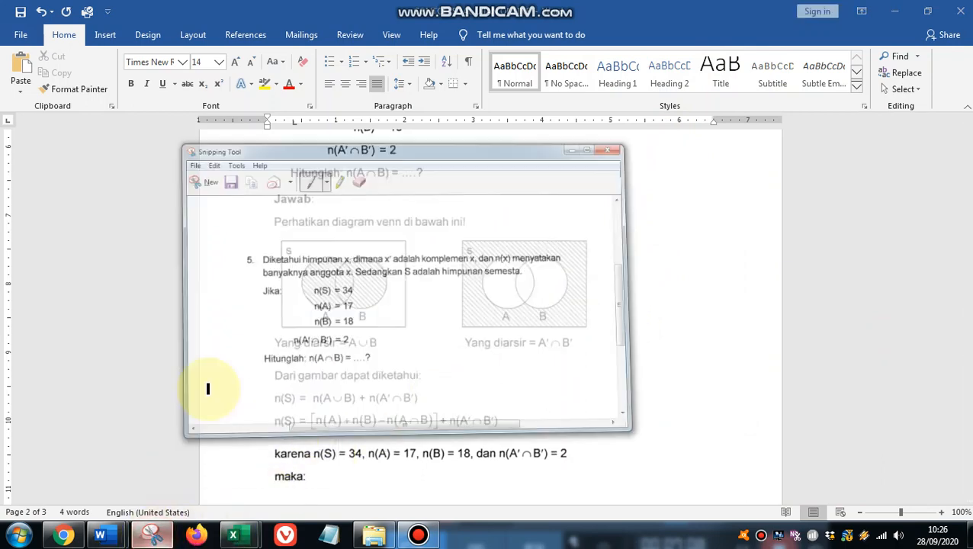